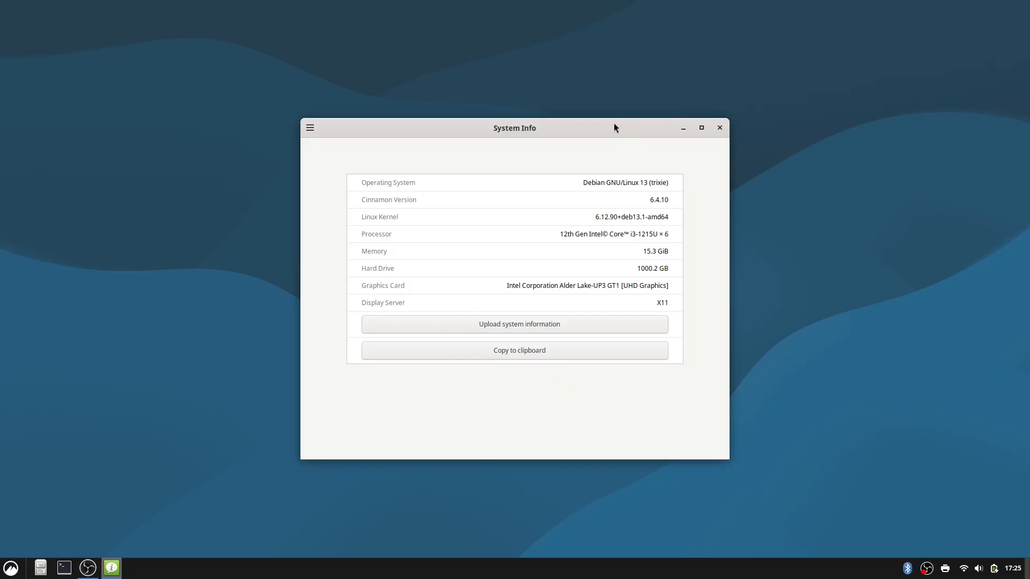
Close the System Info window and run "sudo apt install jackd2" in a terminal.
{"action": "left_click_drag", "start_coordinate": [614, 127], "coordinate": [586, 121]}
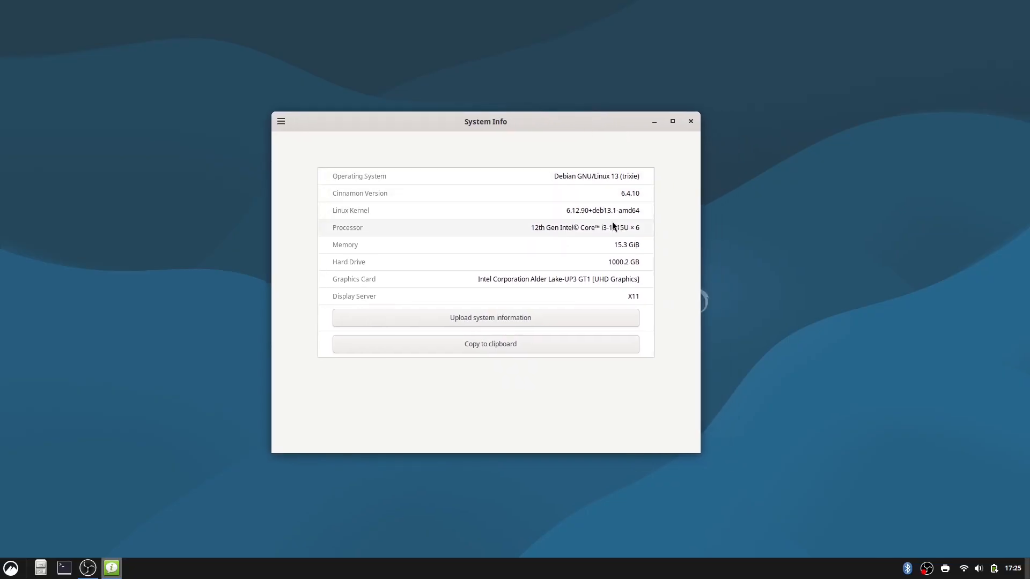
{"action": "left_click", "coordinate": [691, 121]}
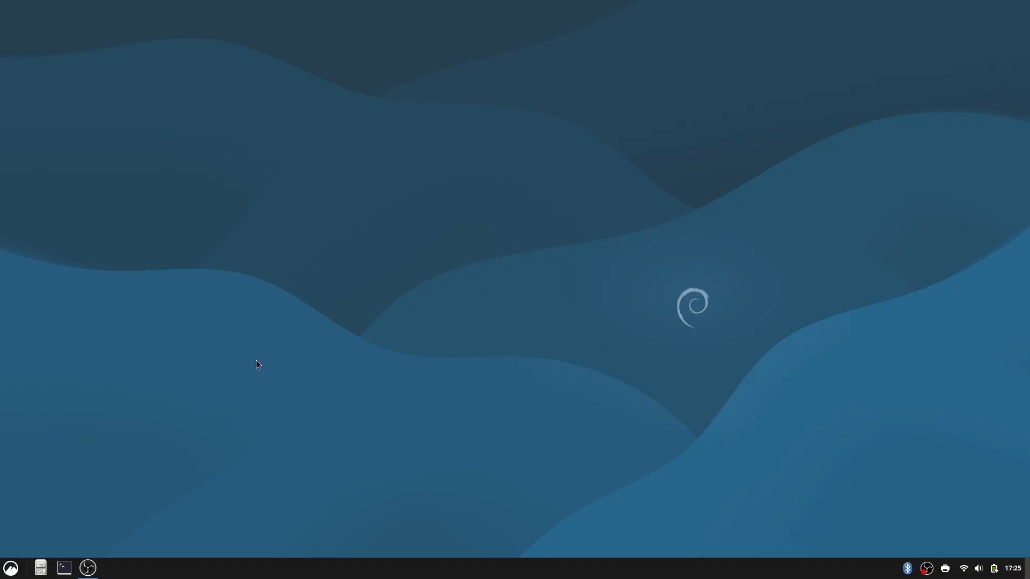
{"action": "left_click", "coordinate": [63, 570]}
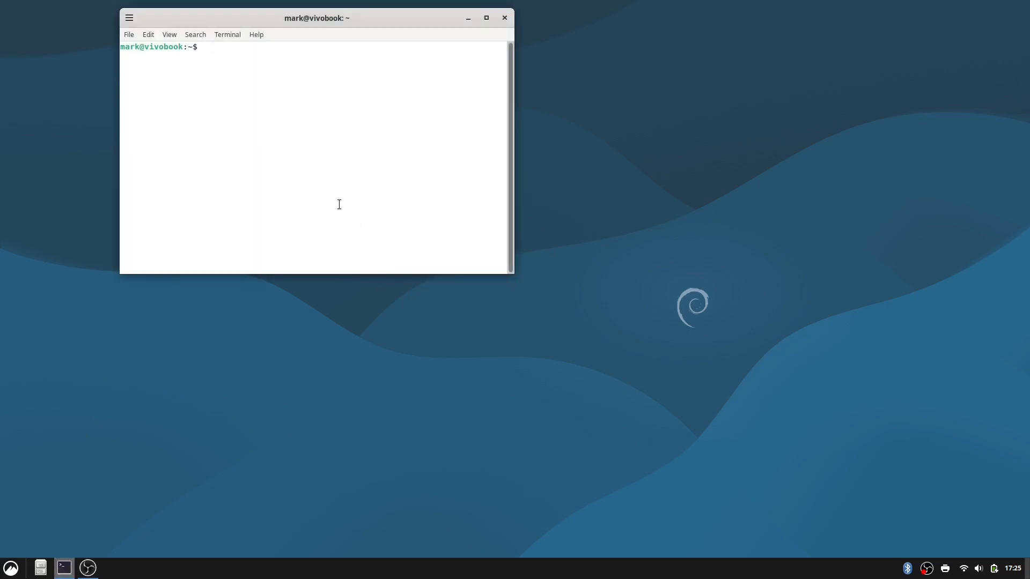
{"action": "type", "text": "sudo inst"}
{"action": "key", "text": "BackSpace"}
{"action": "key", "text": "BackSpace"}
{"action": "key", "text": "BackSpace"}
{"action": "key", "text": "BackSpace"}
{"action": "type", "text": "apt install jackd2"}
{"action": "key", "text": "Return"}
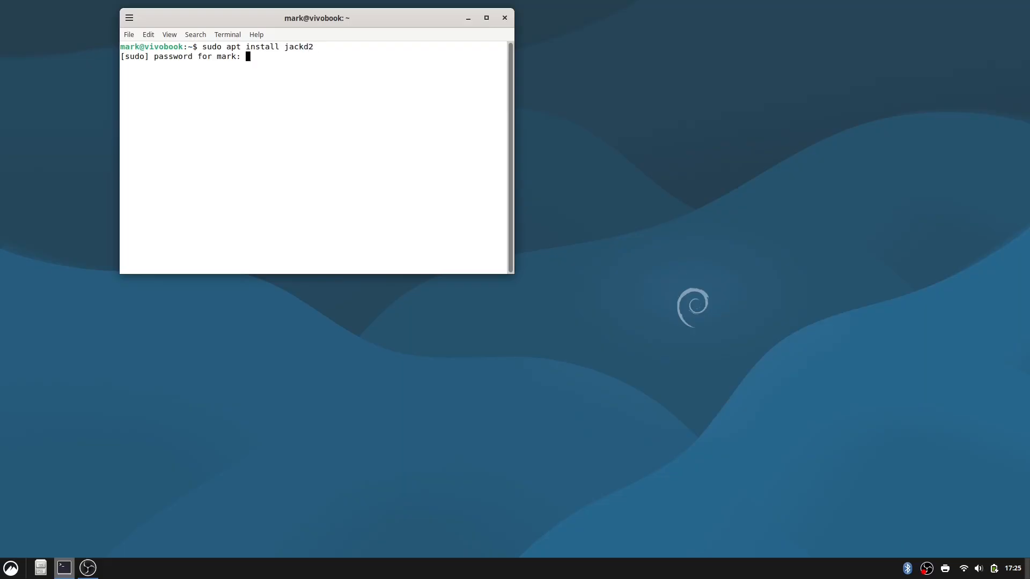
Enter the sudo account password, accept the jackd2 installation and enable realtime process priority.
{"action": "key", "text": "Return"}
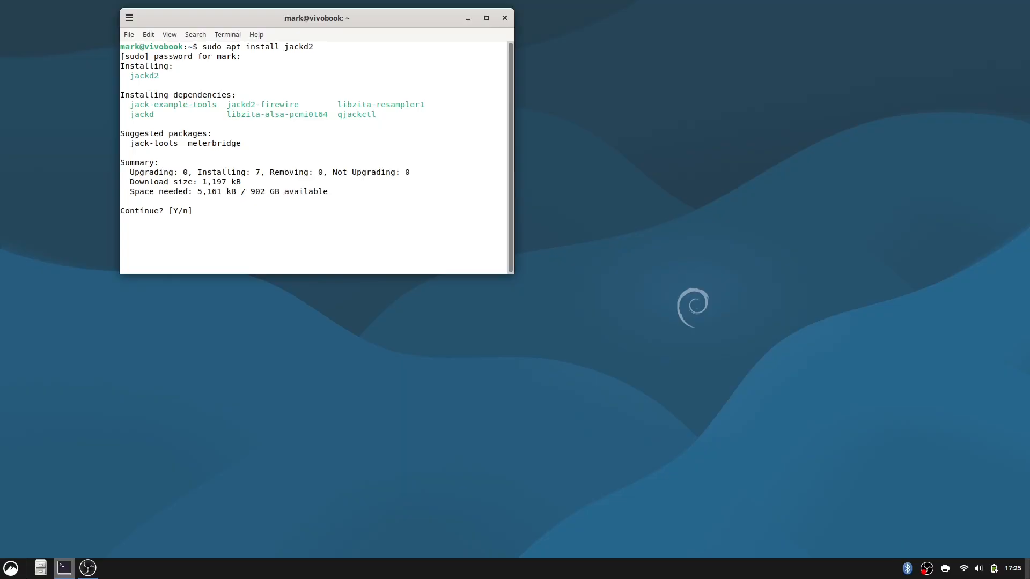
{"action": "key", "text": "Return"}
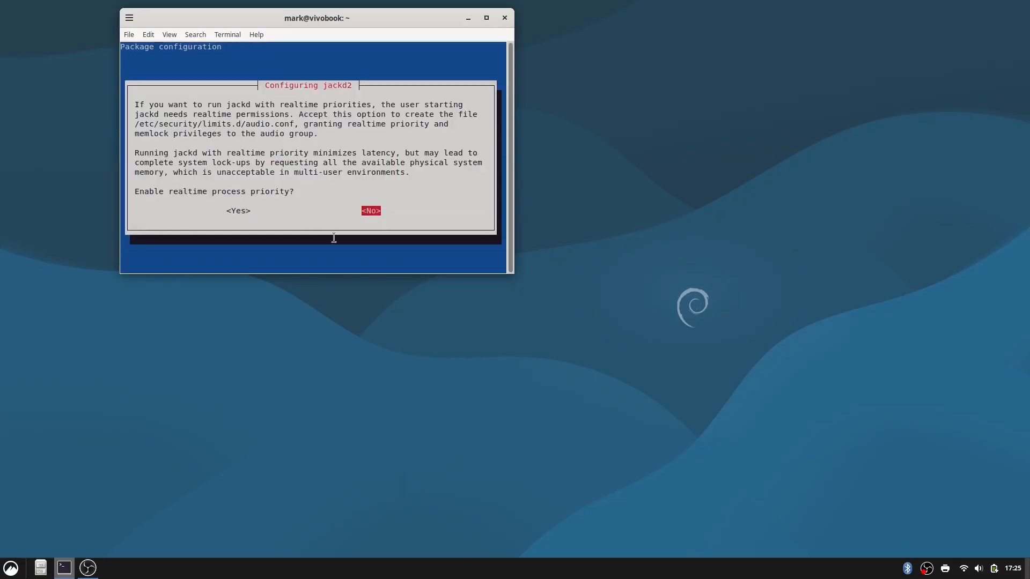
{"action": "key", "text": "Left"}
{"action": "key", "text": "Return"}
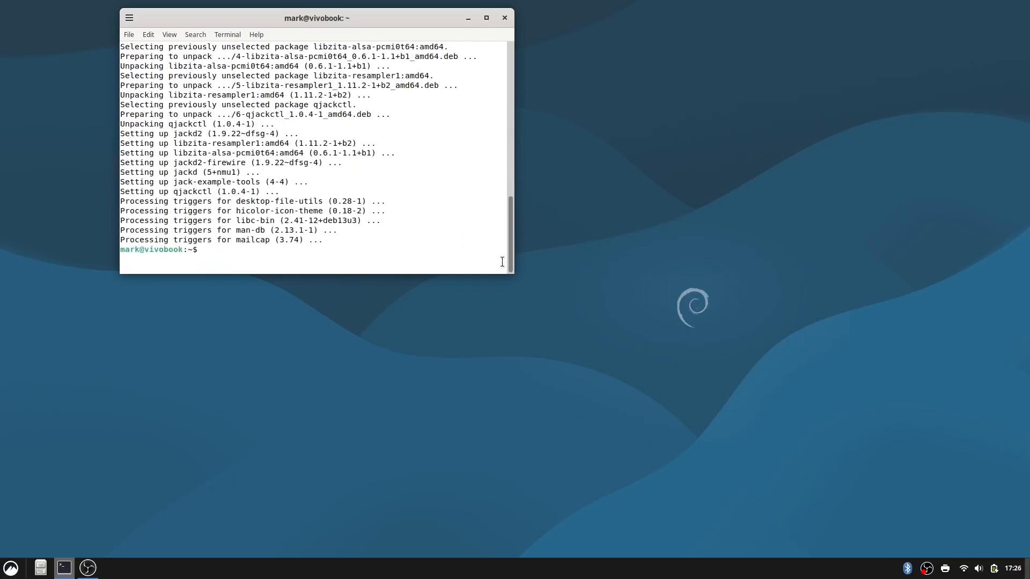
Enlarge the terminal to view the installation output, close it and launch QjackCtl.
{"action": "left_click_drag", "start_coordinate": [514, 274], "coordinate": [750, 480]}
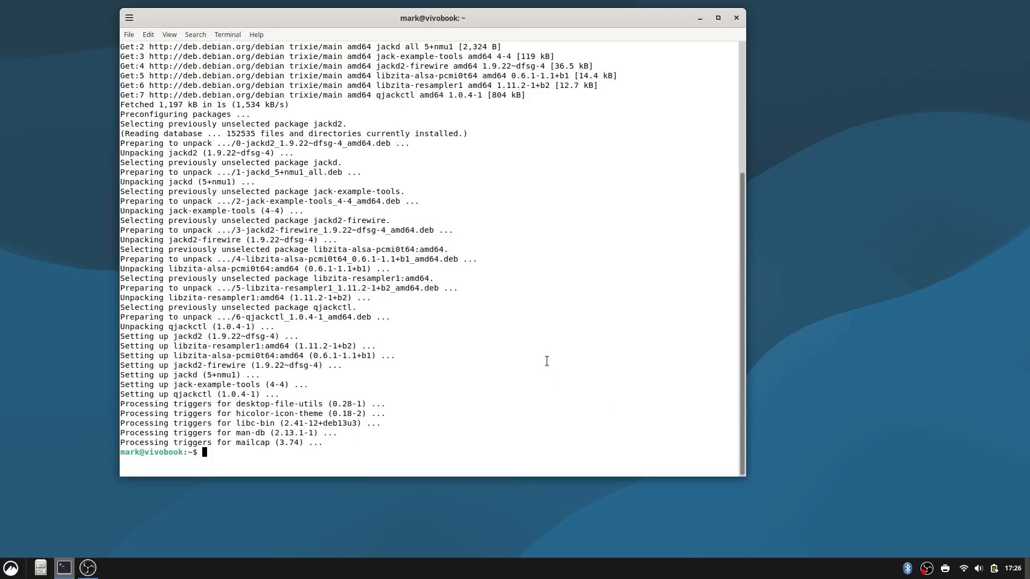
{"action": "left_click", "coordinate": [737, 19]}
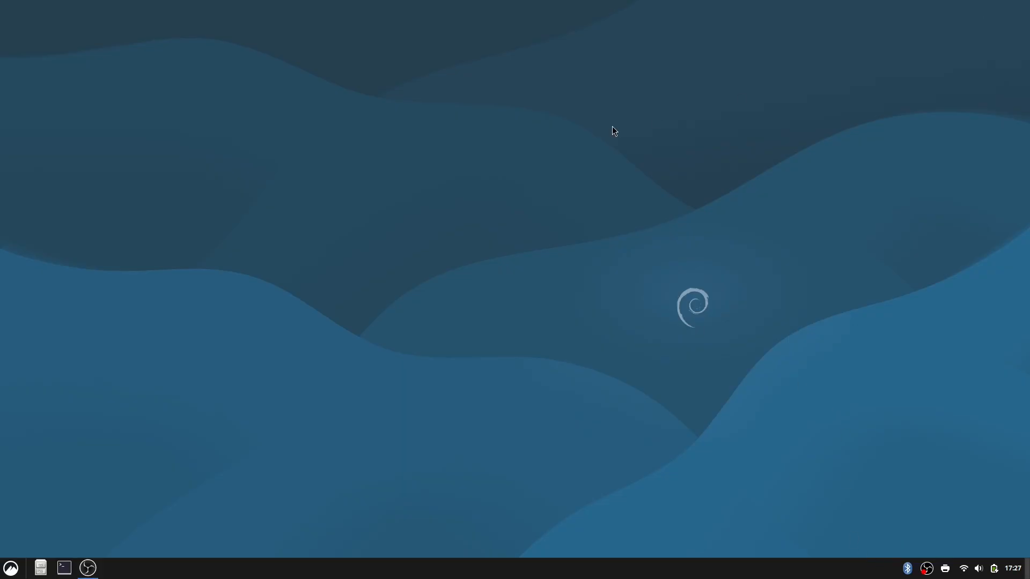
{"action": "key", "text": "super"}
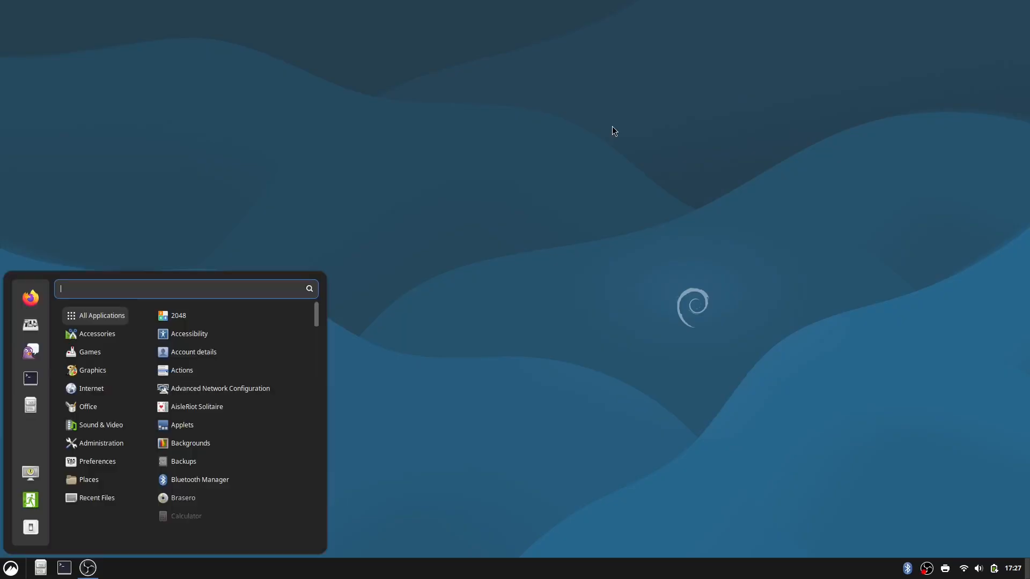
{"action": "type", "text": "q"}
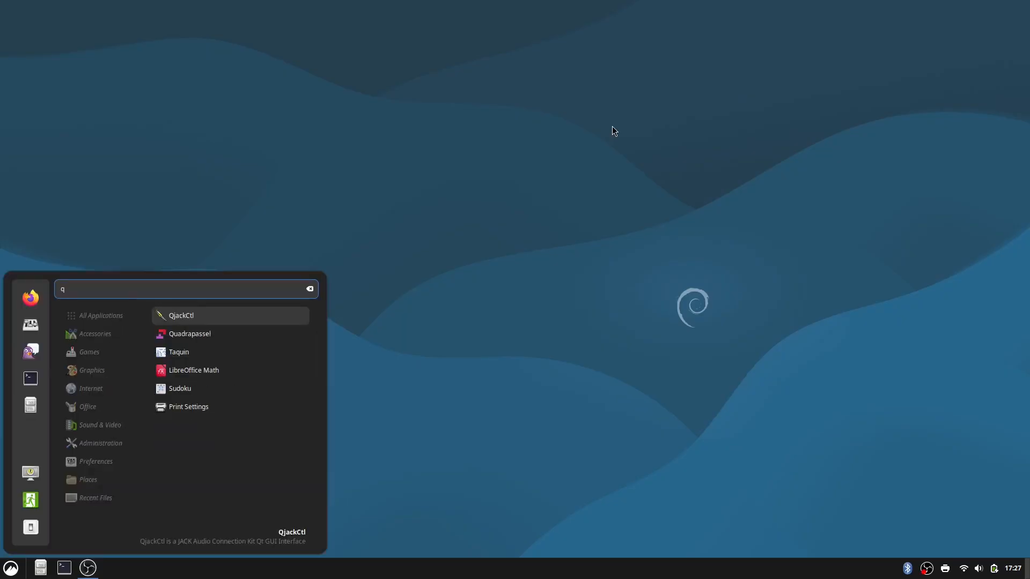
{"action": "key", "text": "Return"}
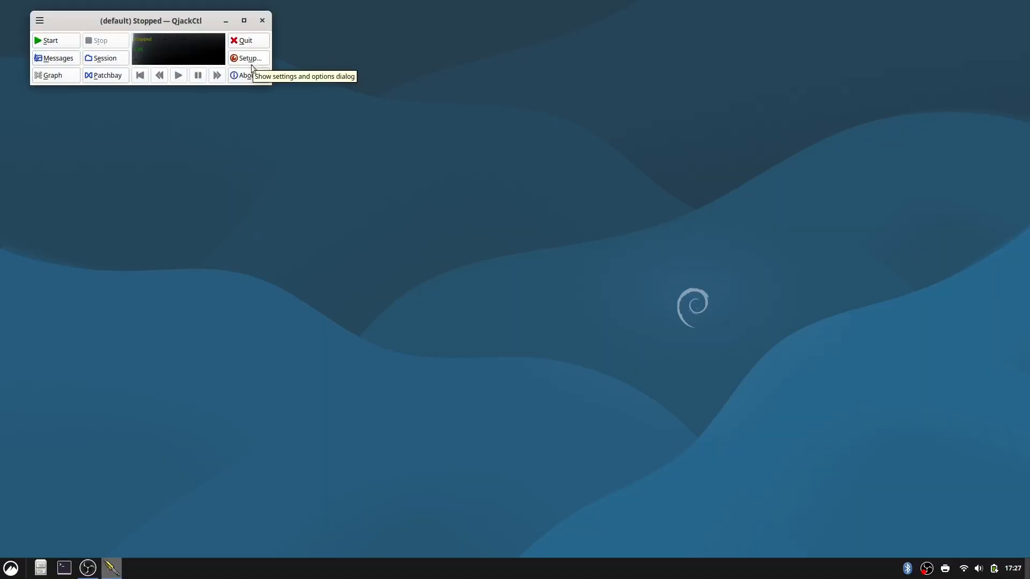
Open the QjackCtl setup and select hw:UMC1820 as the audio interface.
{"action": "left_click", "coordinate": [252, 60]}
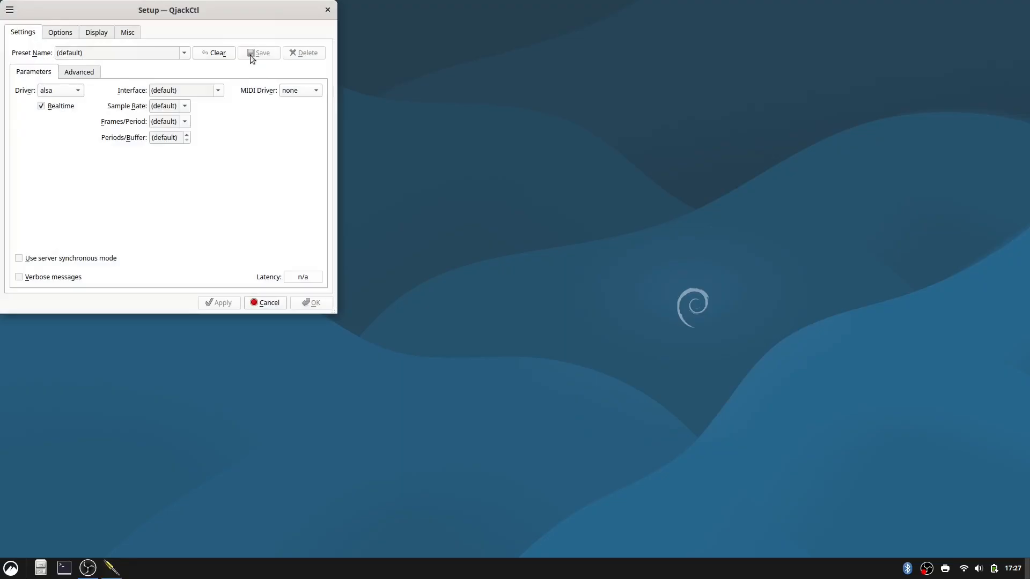
{"action": "left_click", "coordinate": [218, 91]}
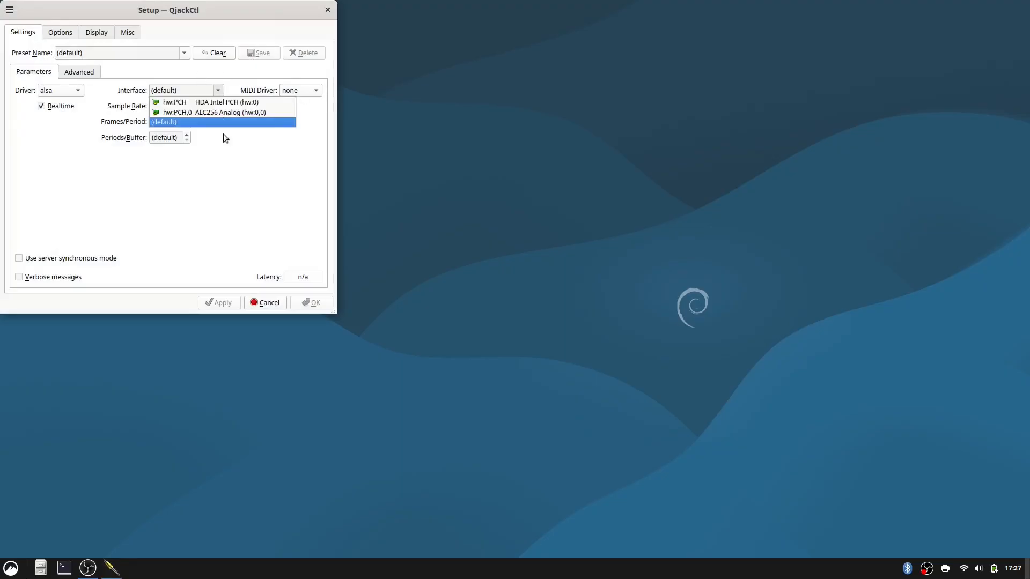
{"action": "left_click", "coordinate": [228, 148]}
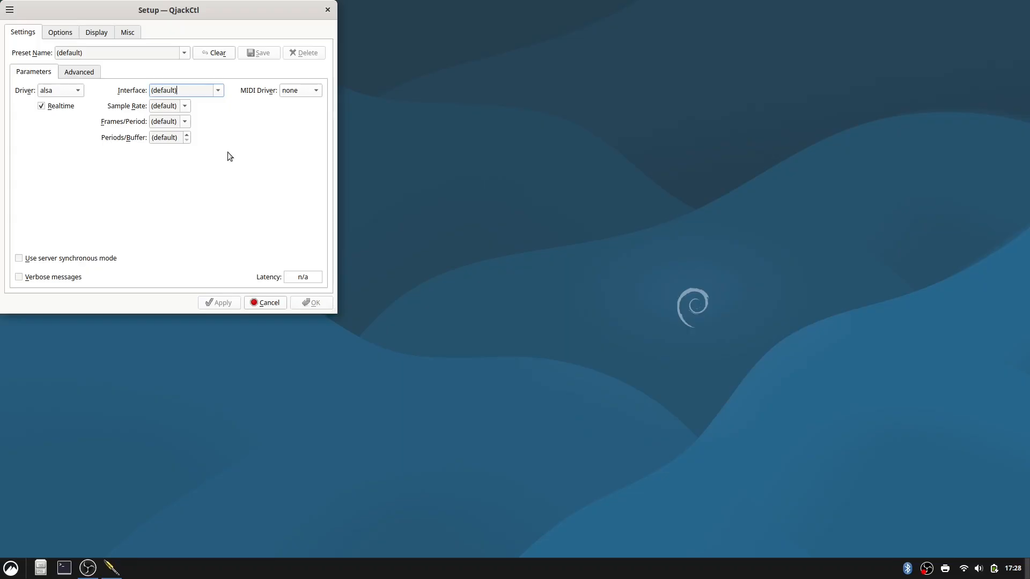
{"action": "left_click", "coordinate": [218, 91]}
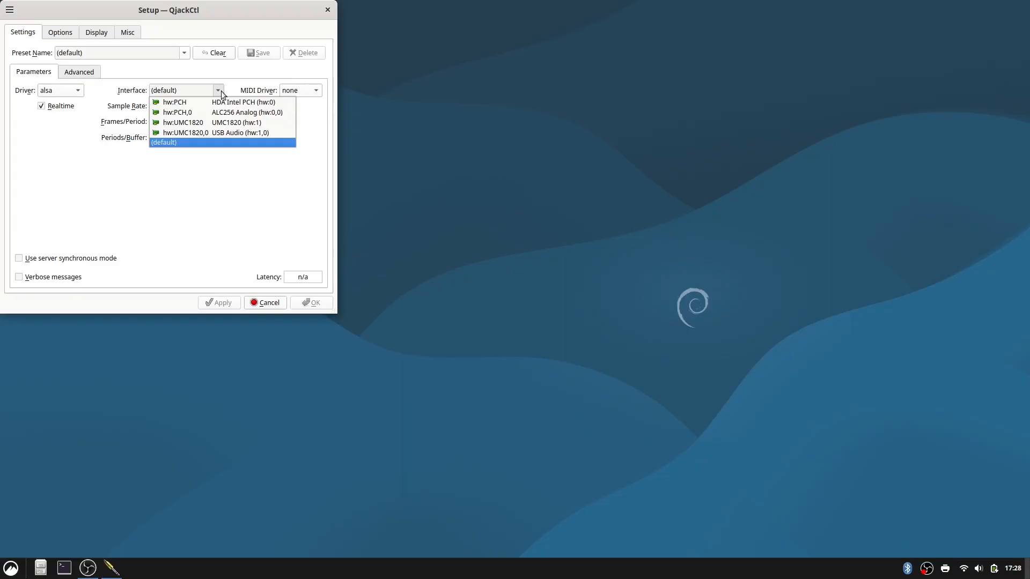
{"action": "left_click", "coordinate": [202, 122]}
Set the sample rate to 48000, frames/period to 128 and periods/buffer to 3, and accept the setup.
{"action": "left_click", "coordinate": [184, 105]}
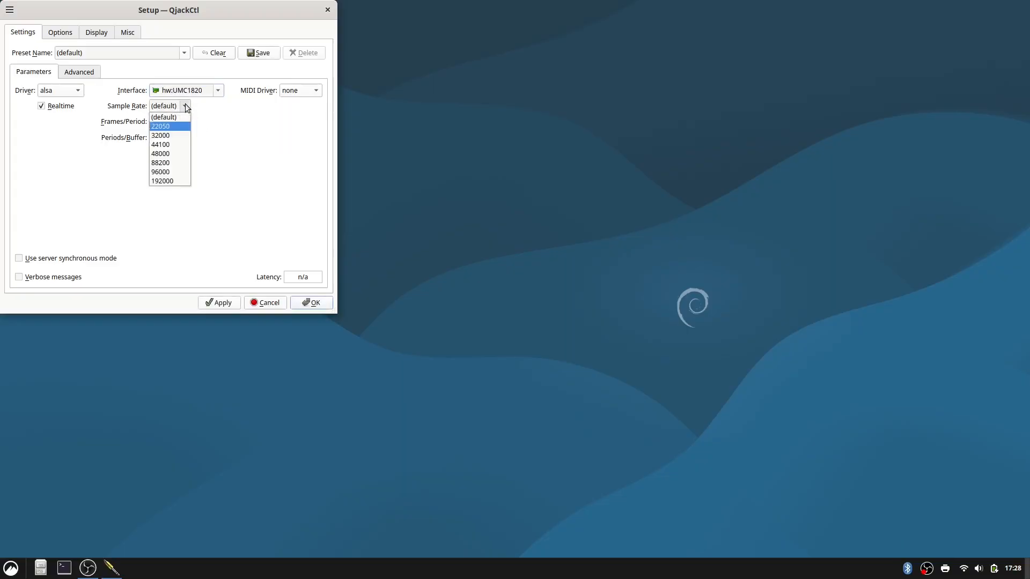
{"action": "left_click", "coordinate": [174, 155]}
{"action": "left_click", "coordinate": [185, 122]}
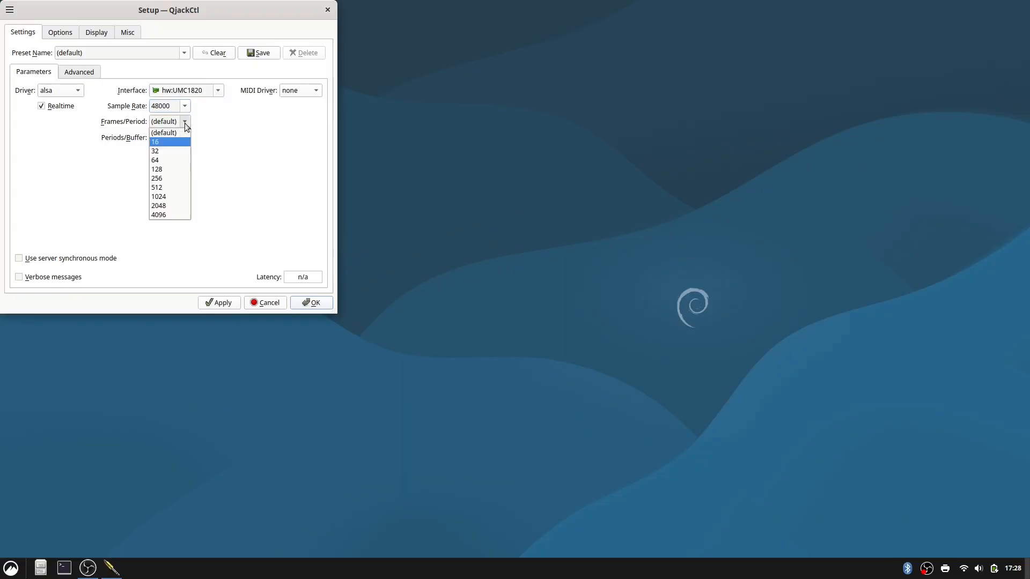
{"action": "left_click", "coordinate": [177, 173]}
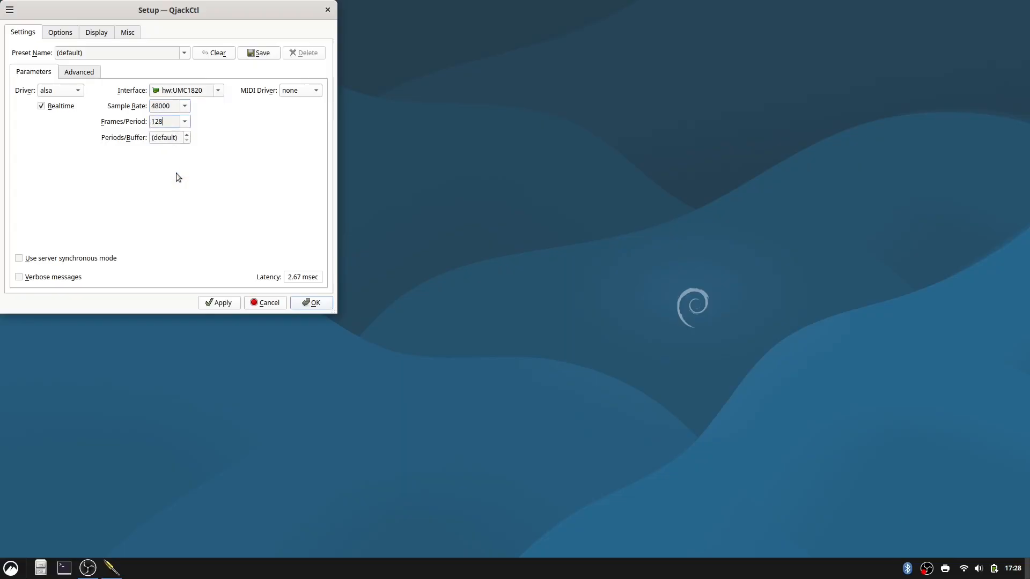
{"action": "left_click", "coordinate": [188, 135]}
{"action": "left_click", "coordinate": [166, 138]}
{"action": "left_click", "coordinate": [309, 302]}
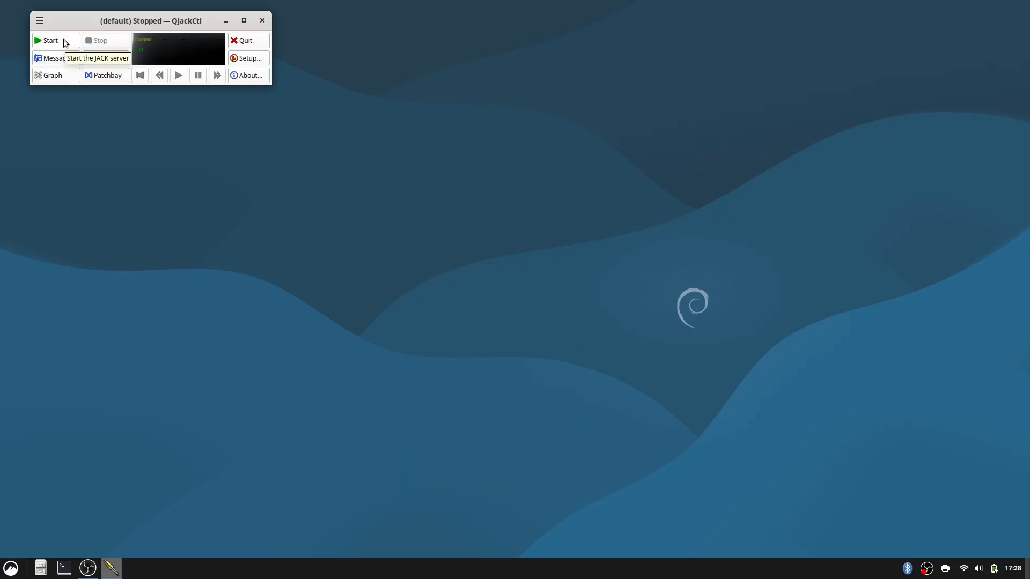
Review the saved setup parameters without changing them, and start the JACK server.
{"action": "left_click", "coordinate": [247, 59]}
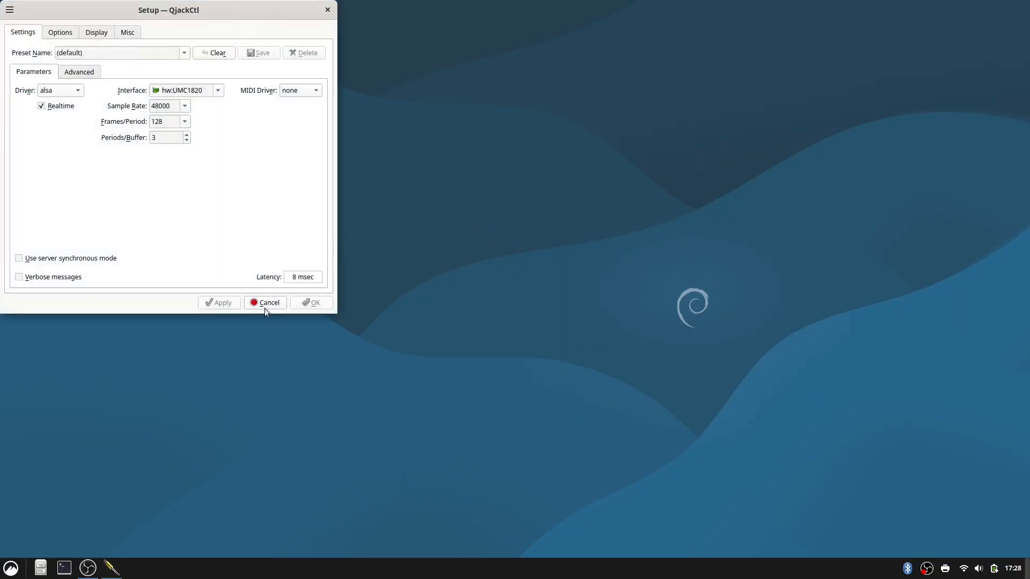
{"action": "left_click", "coordinate": [265, 307]}
{"action": "left_click", "coordinate": [51, 41]}
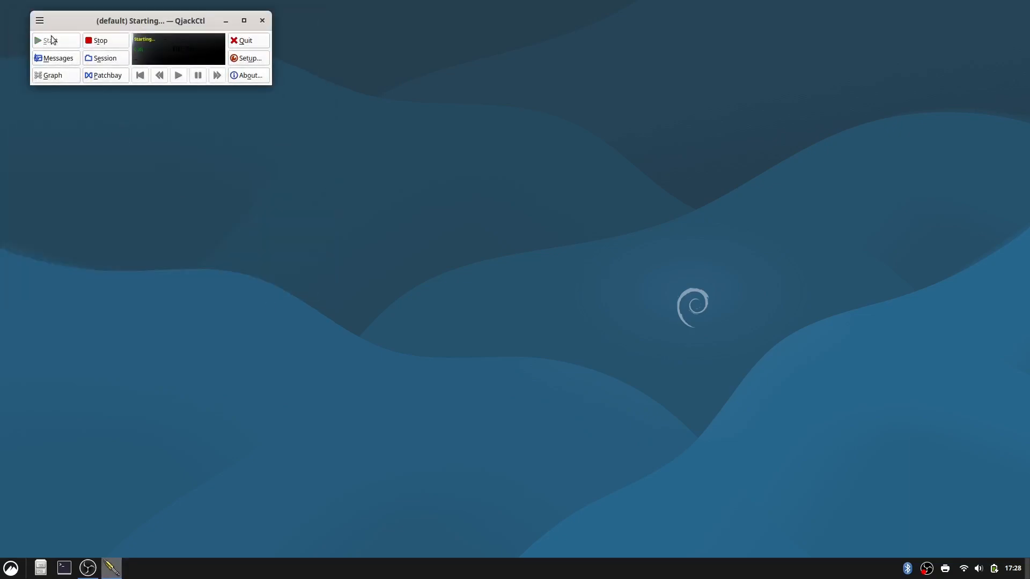
Open the connection graph tiled to the right half of the screen, and move the 14:Midi Through input node above 20:UMC1820 with everything fitted.
{"action": "left_click", "coordinate": [54, 76]}
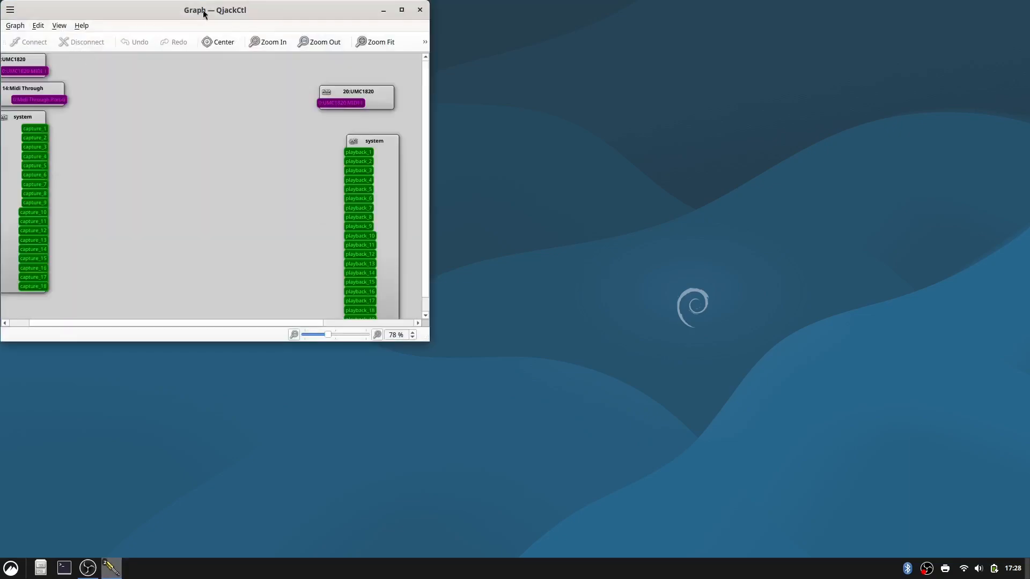
{"action": "left_click_drag", "start_coordinate": [252, 10], "coordinate": [1027, 144]}
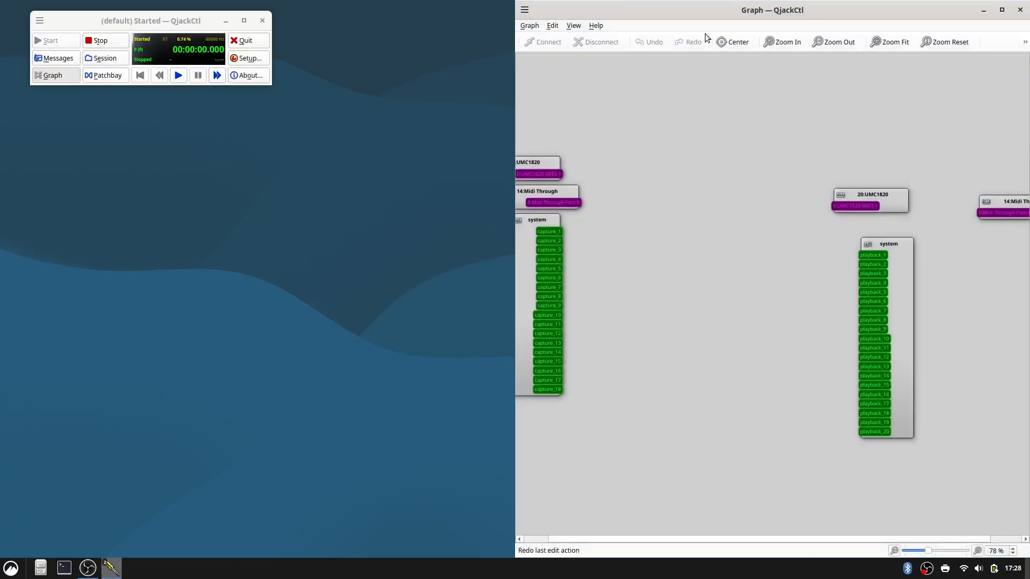
{"action": "left_click", "coordinate": [878, 45]}
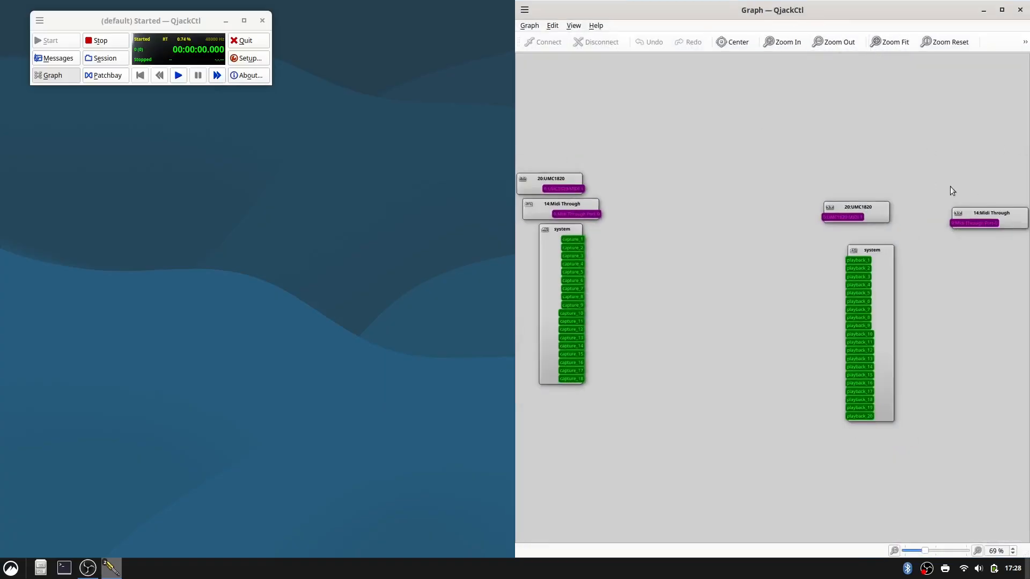
{"action": "left_click_drag", "start_coordinate": [979, 214], "coordinate": [852, 181]}
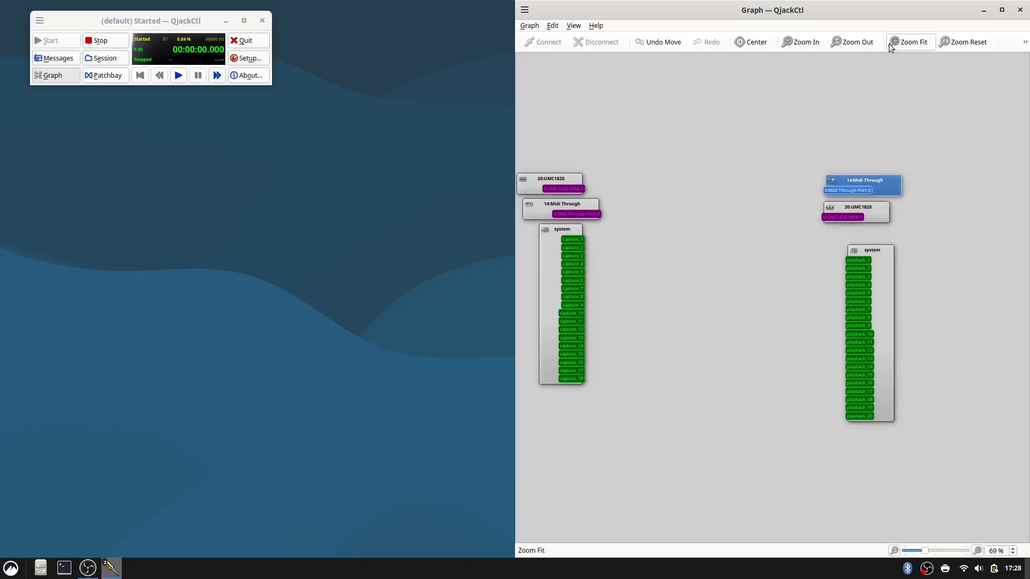
{"action": "left_click", "coordinate": [910, 45]}
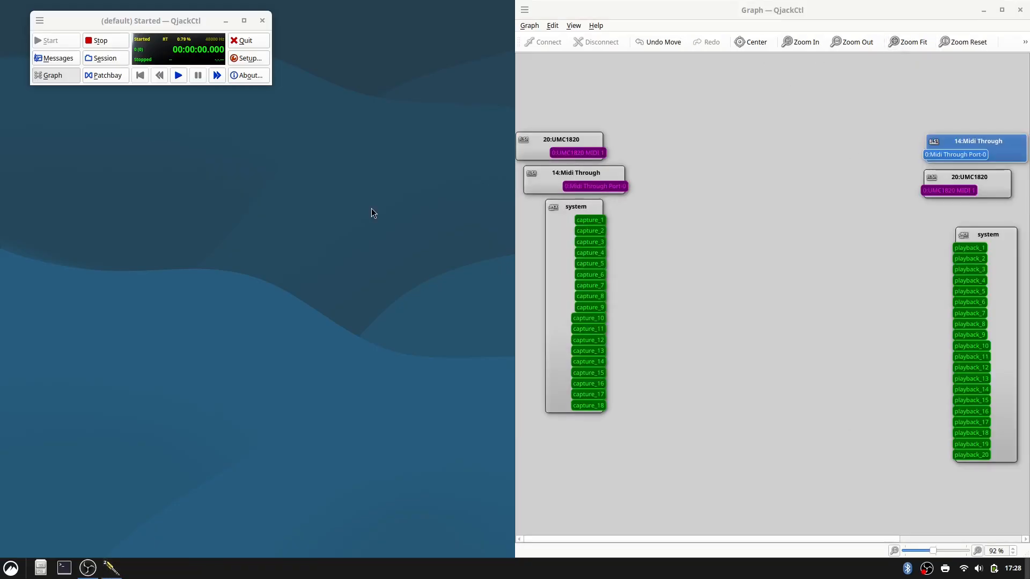
Open a new terminal window beside the connection graph.
{"action": "key", "text": "super"}
{"action": "type", "text": "ter"}
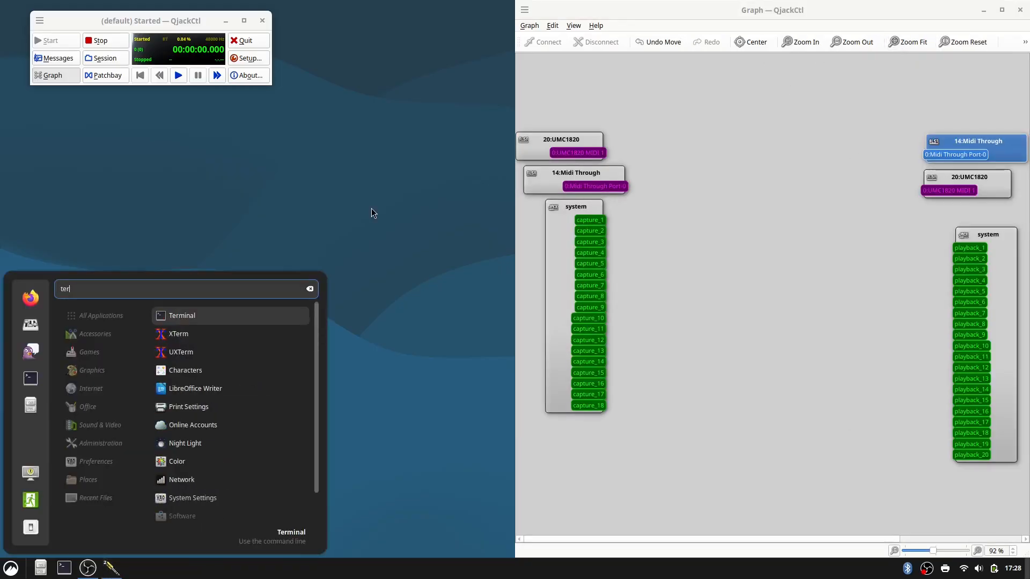
{"action": "key", "text": "Return"}
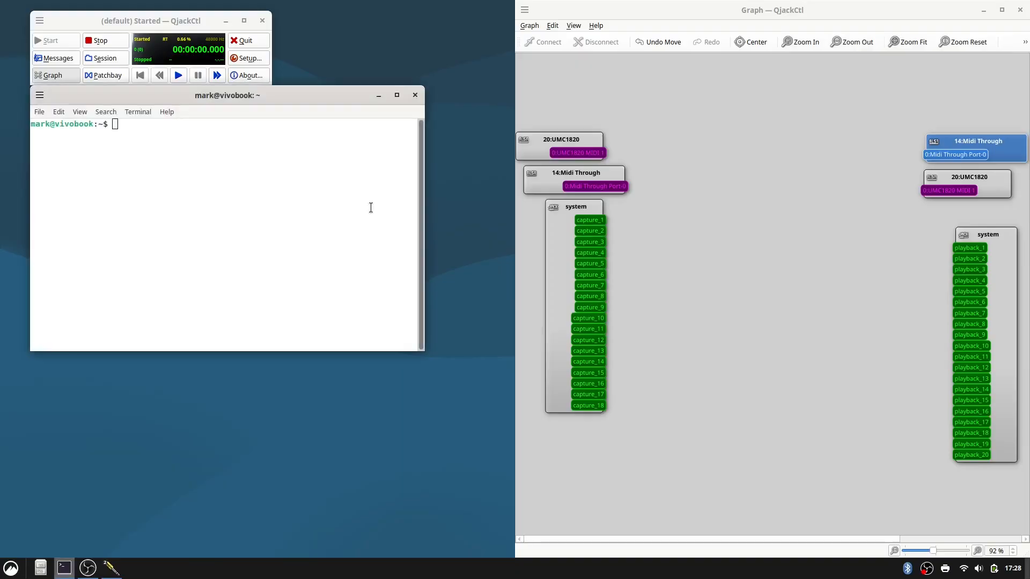
Launch Firefox and go to the Ardour website.
{"action": "key", "text": "super"}
{"action": "type", "text": "fir"}
{"action": "key", "text": "Return"}
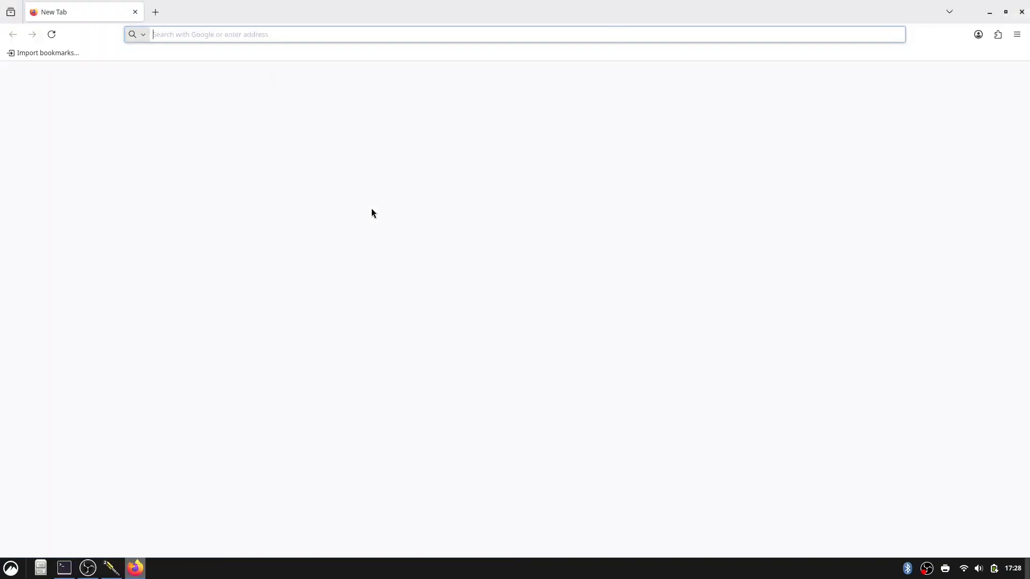
{"action": "type", "text": "ardour.org"}
{"action": "key", "text": "Return"}
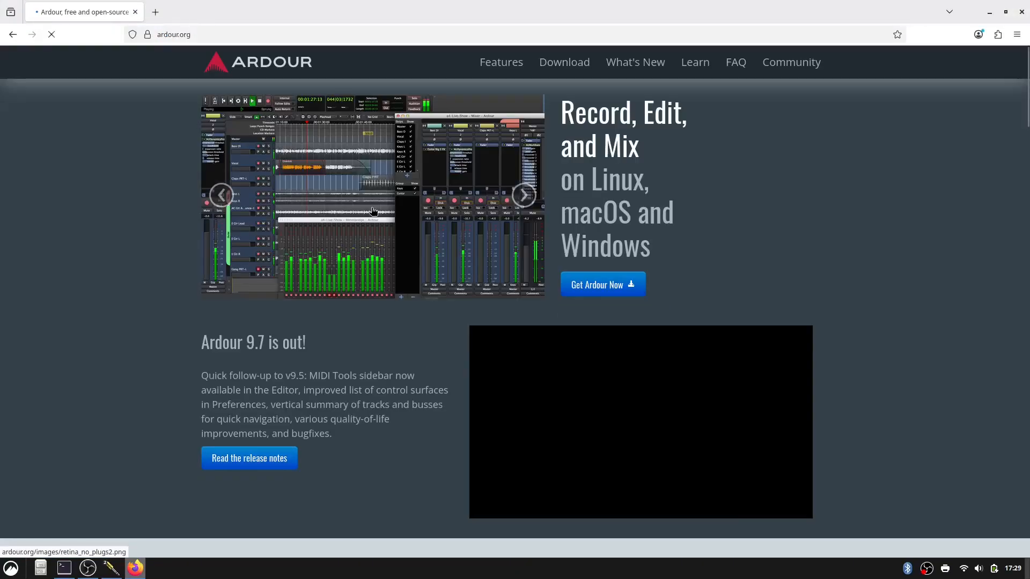
Download the ready-to-run Ardour 9.7 program for Linux Intel/AMD 64 bit and close the browser.
{"action": "left_click", "coordinate": [570, 71]}
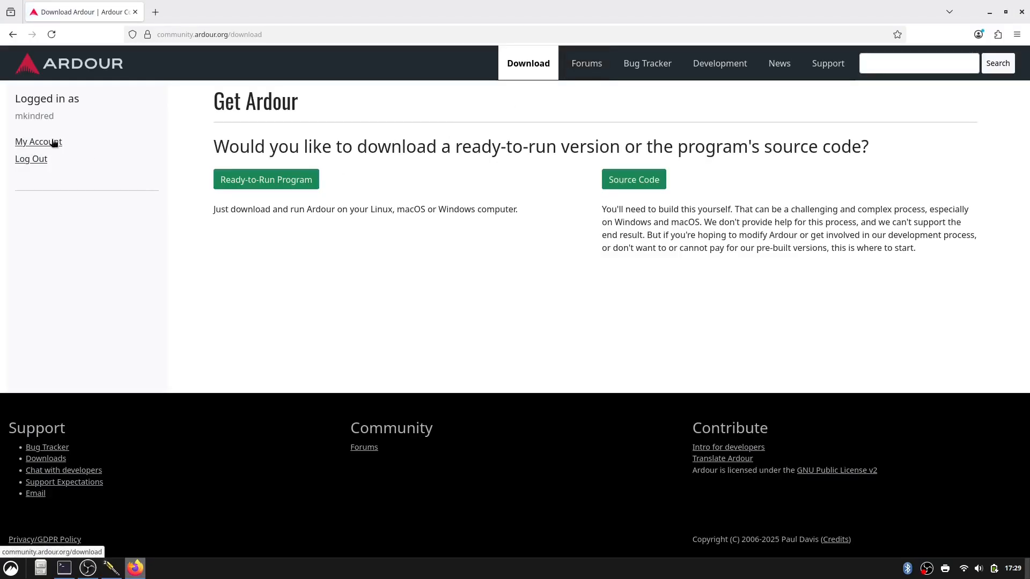
{"action": "left_click", "coordinate": [261, 179]}
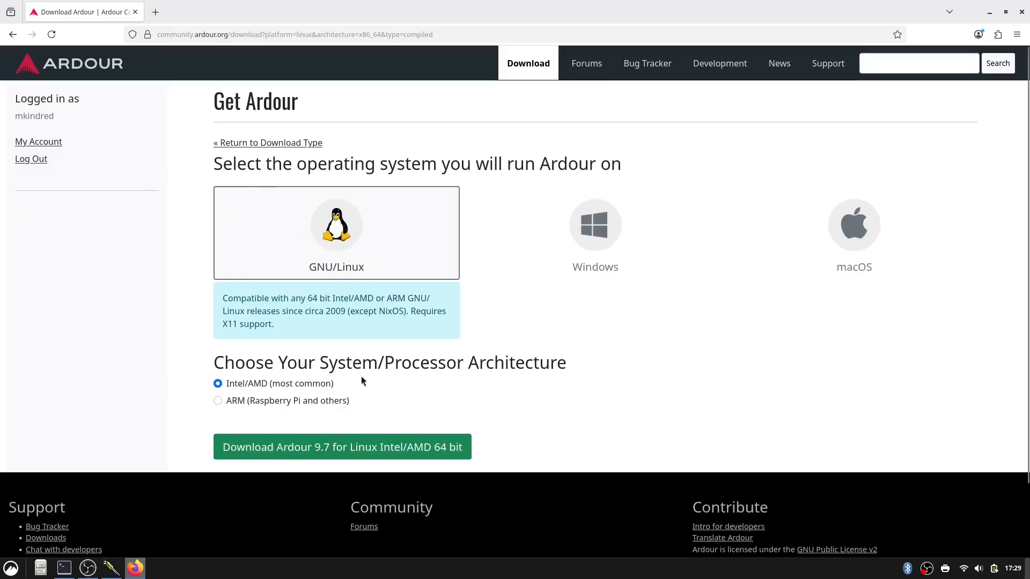
{"action": "left_click", "coordinate": [373, 447]}
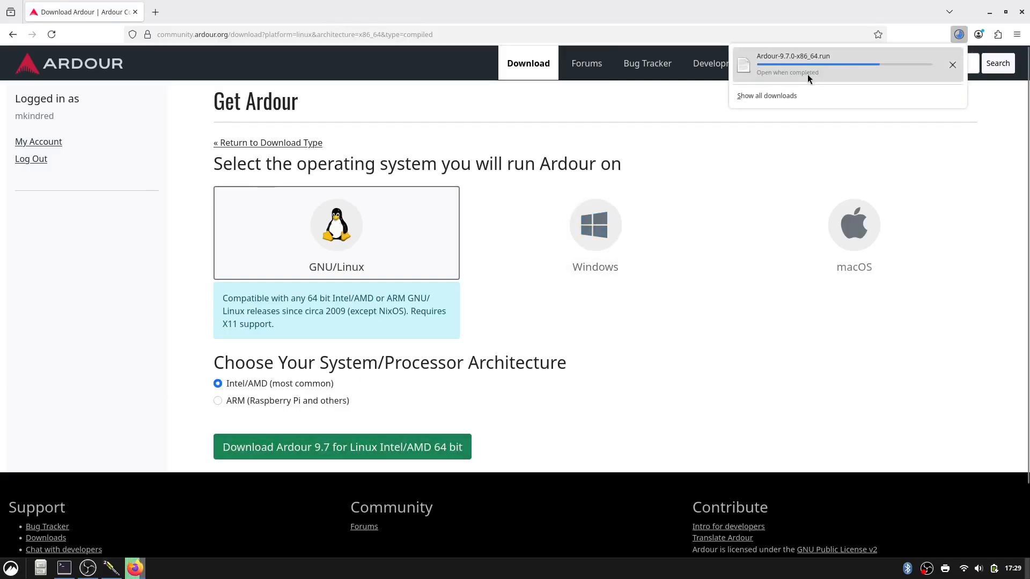
{"action": "left_click", "coordinate": [1021, 11]}
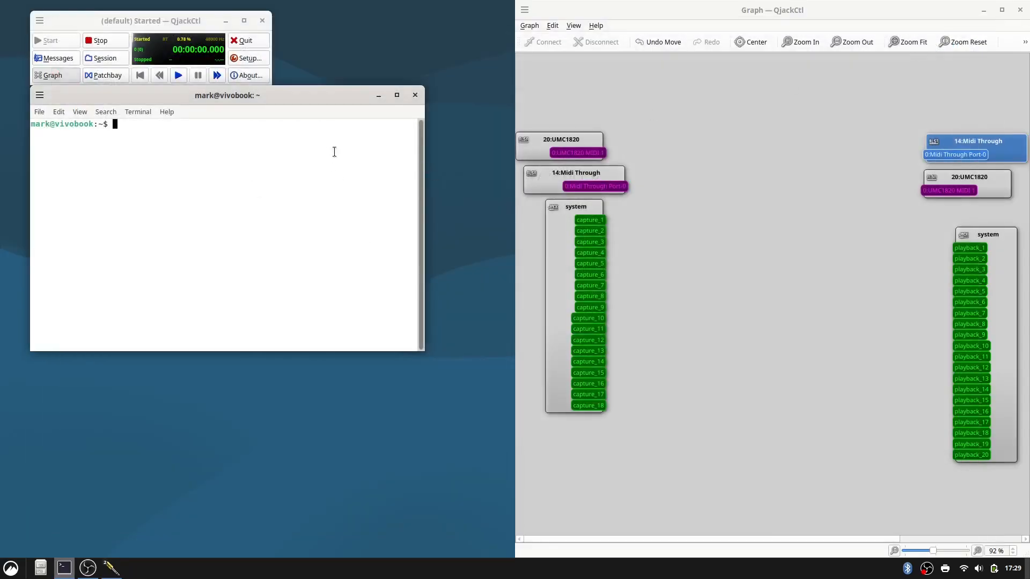
Move and enlarge the terminal window, and list the contents of the Downloads folder in it.
{"action": "left_click_drag", "start_coordinate": [332, 97], "coordinate": [349, 55]}
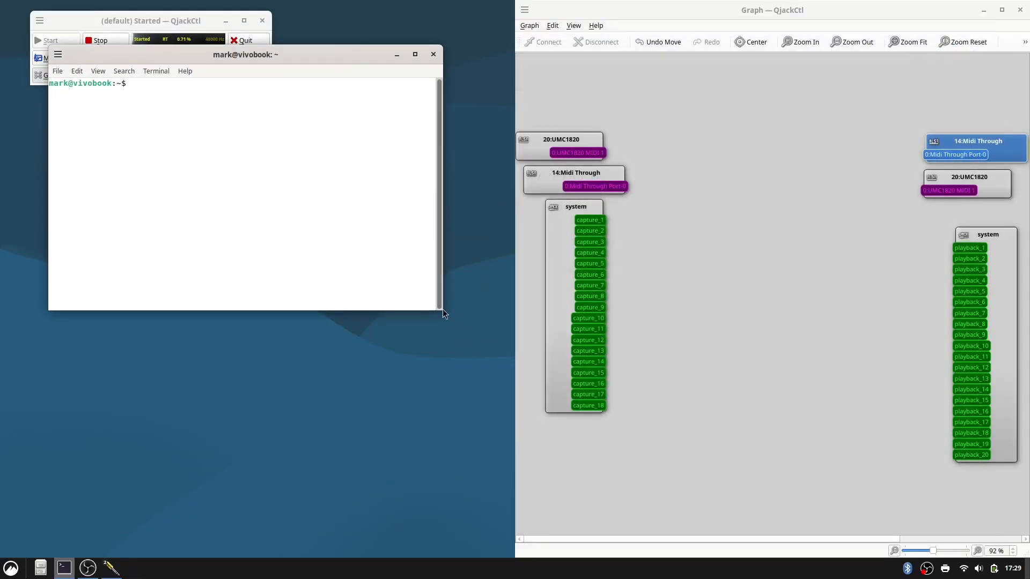
{"action": "left_click_drag", "start_coordinate": [439, 309], "coordinate": [660, 494]}
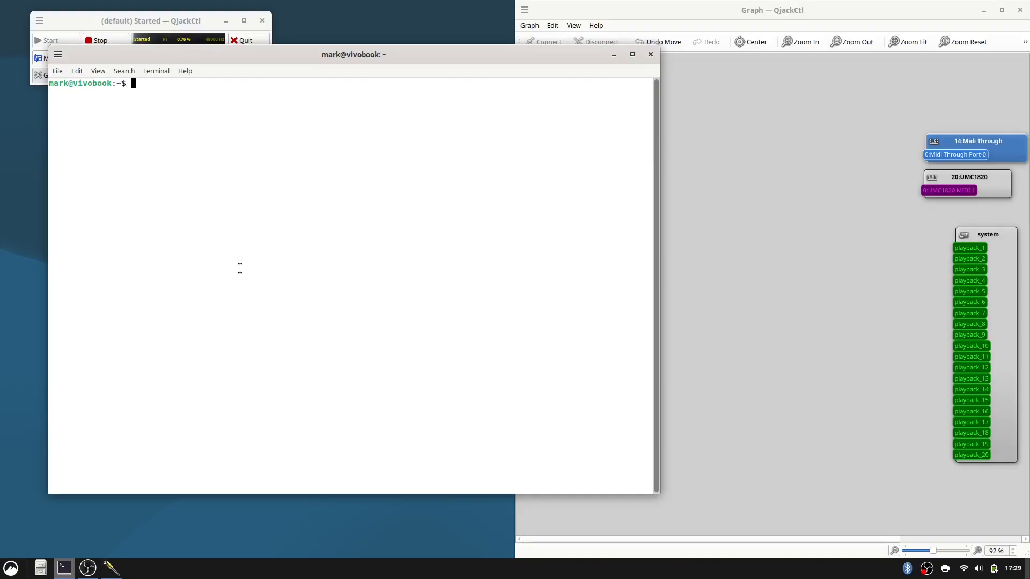
{"action": "type", "text": "cd Dow"}
{"action": "key", "text": "Tab"}
{"action": "key", "text": "Return"}
{"action": "type", "text": "l"}
{"action": "key", "text": "Return"}
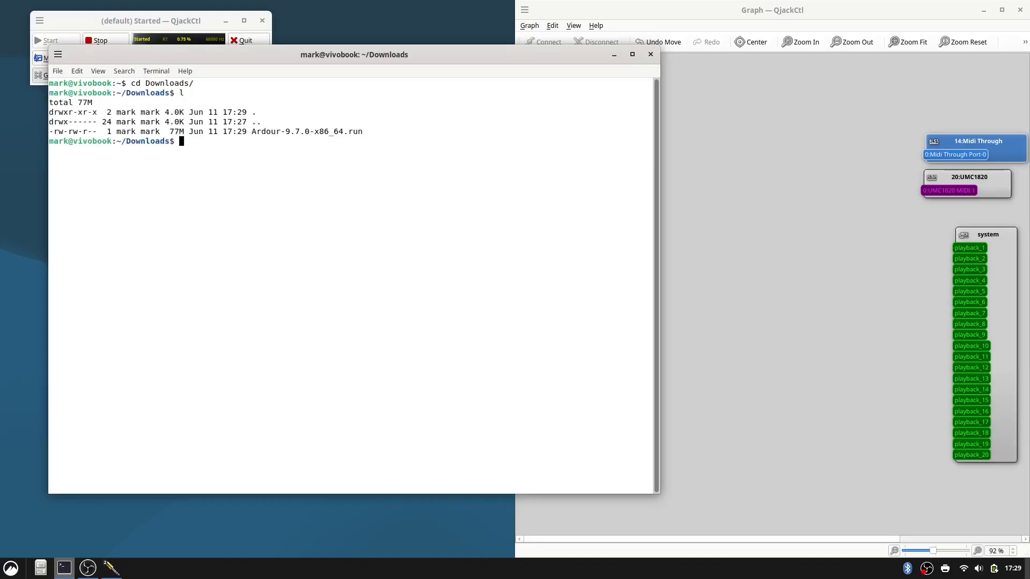
Give the owner execute permission on Ardour-9.7.0-x86_64.run with chmod u+x.
{"action": "type", "text": "chmod u+x A"}
{"action": "key", "text": "Tab"}
{"action": "key", "text": "Return"}
Run the Ardour-9.7.0-x86_64.run installer from the Downloads folder and enter the sudo password.
{"action": "type", "text": "./A"}
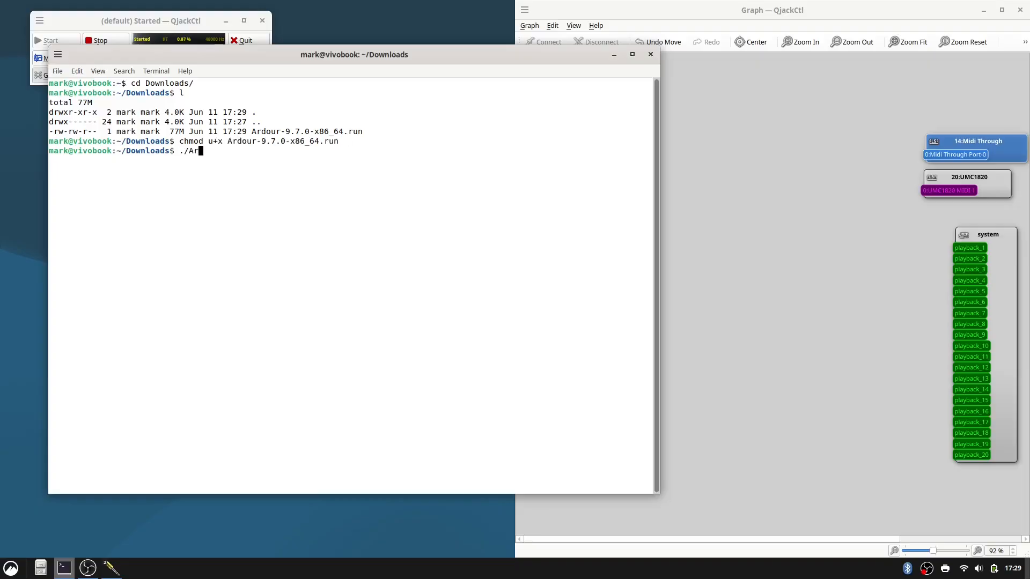
{"action": "key", "text": "Tab"}
{"action": "key", "text": "Return"}
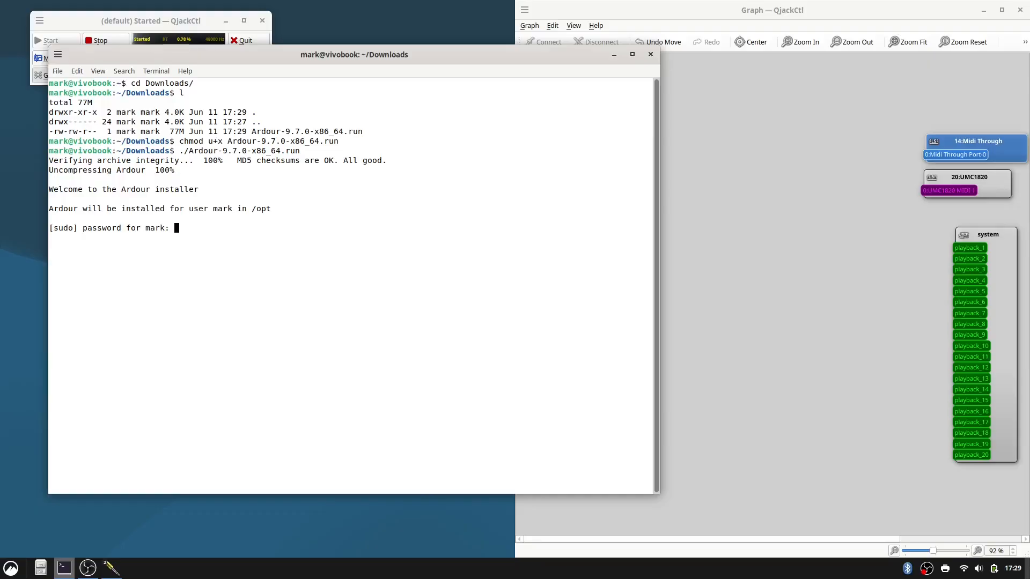
{"action": "key", "text": "Return"}
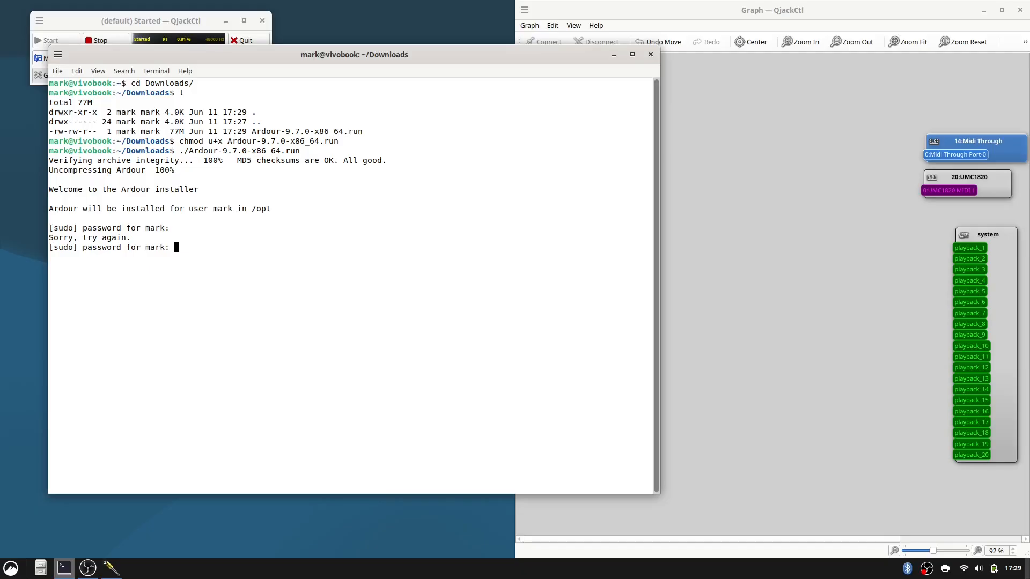
{"action": "key", "text": "Return"}
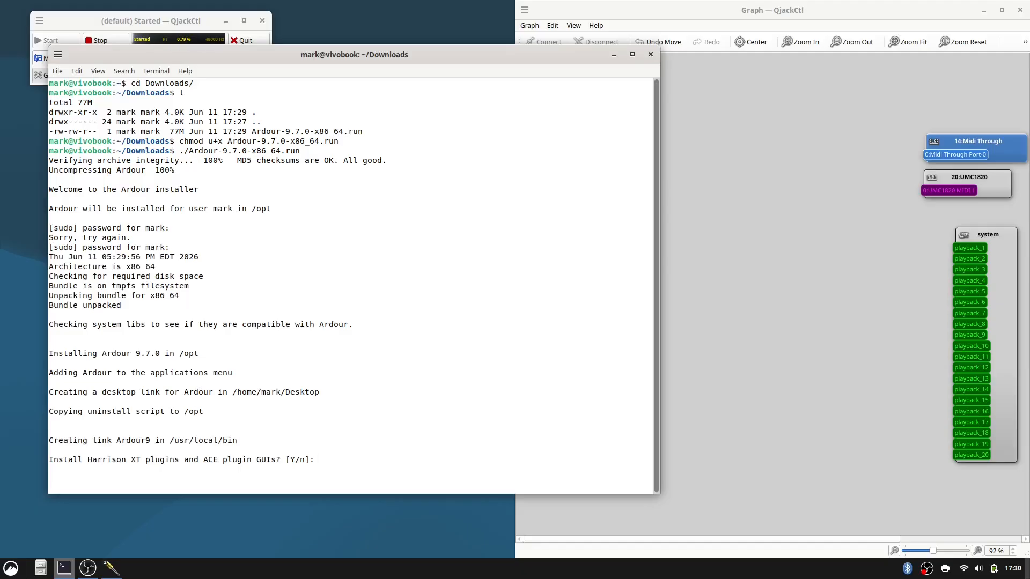
Accept installing the Harrison XT plugins and ACE plugin GUIs, finish the installer and close the terminal.
{"action": "key", "text": "Return"}
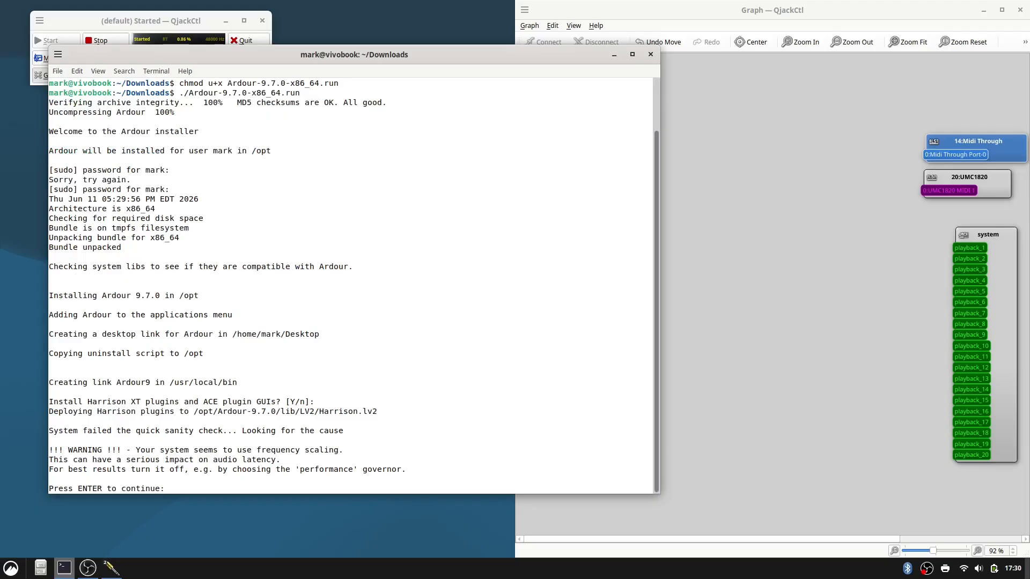
{"action": "key", "text": "Return"}
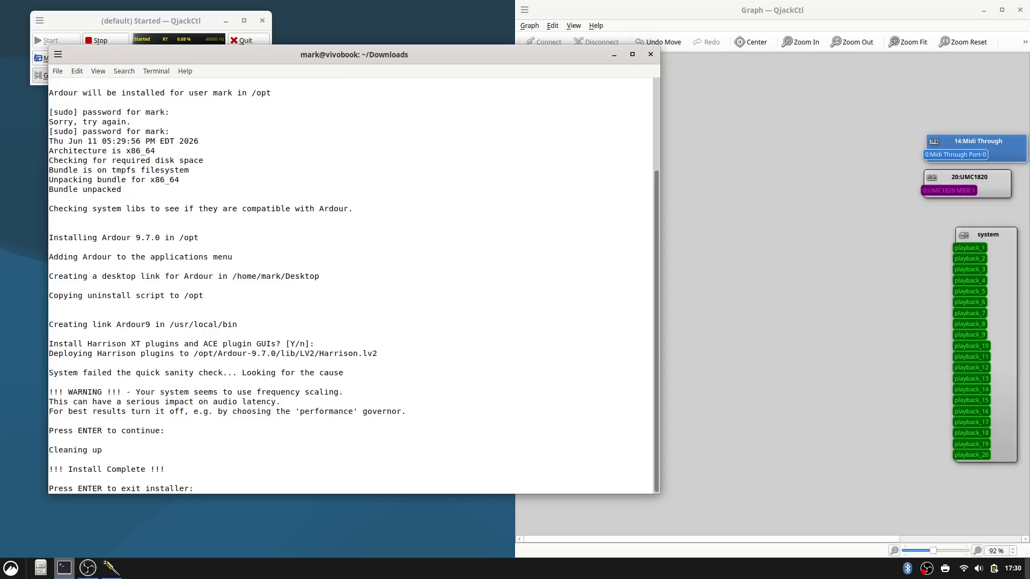
{"action": "key", "text": "Return"}
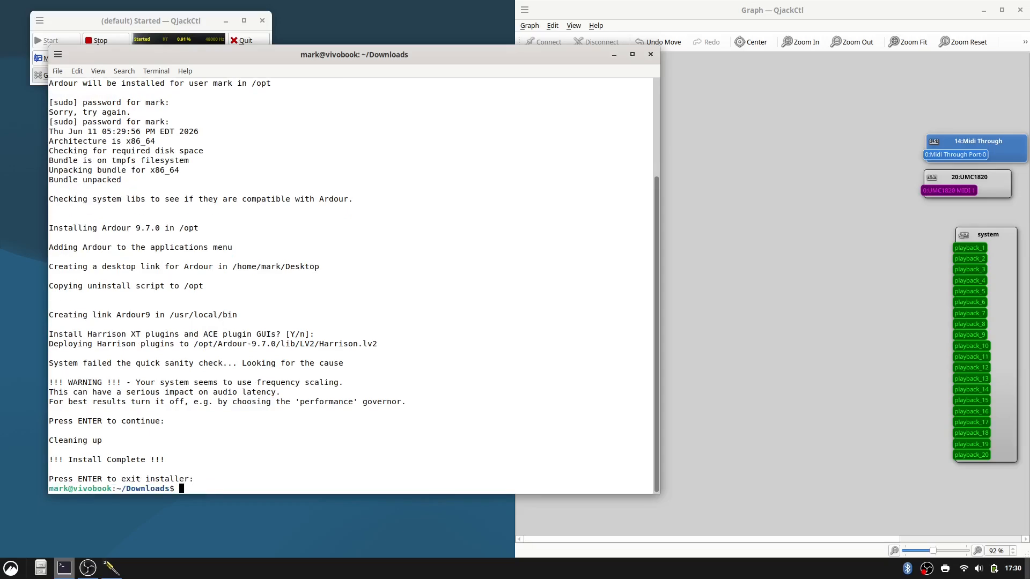
{"action": "left_click", "coordinate": [654, 55]}
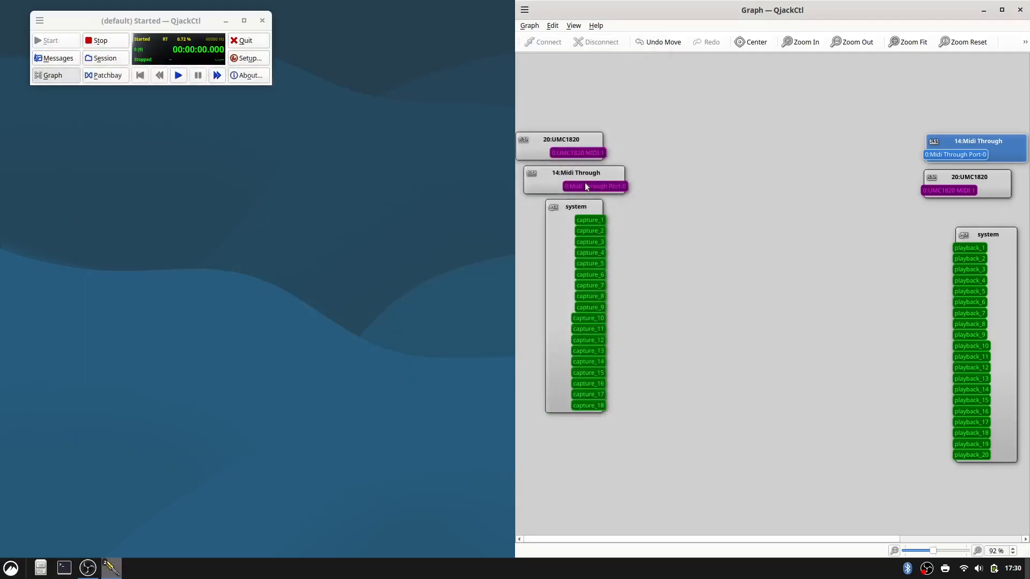
Launch Ardour from the desktop's application search.
{"action": "key", "text": "super"}
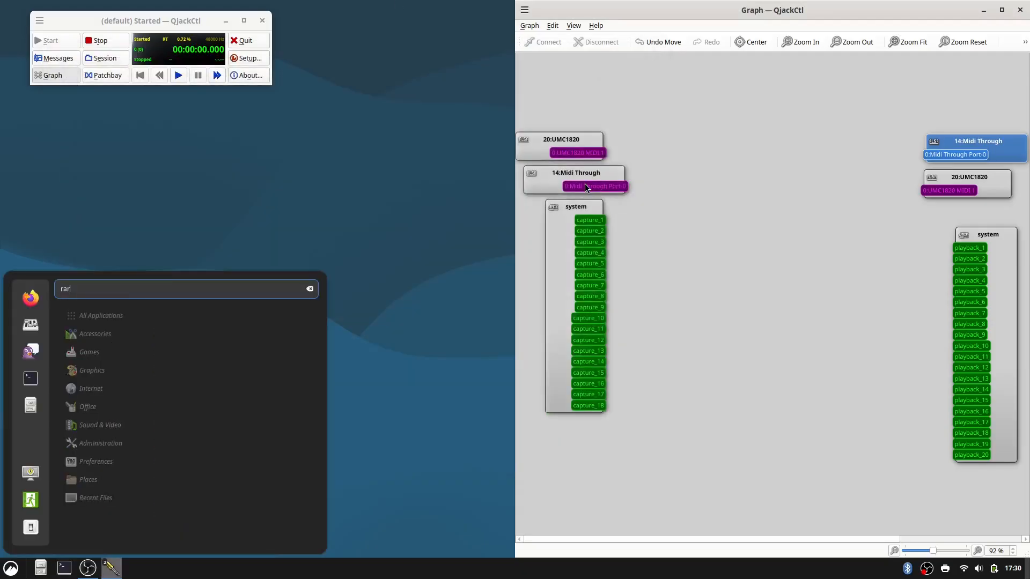
{"action": "type", "text": "ar"}
{"action": "key", "text": "Return"}
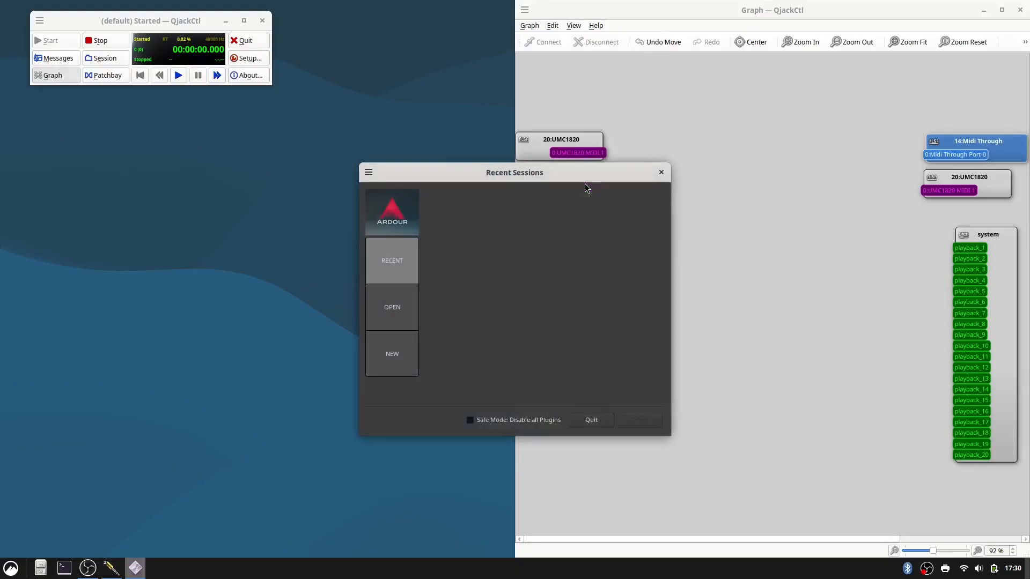
Create a new session named 260611_debian_13_ardour_test in the audio folder from the Empty Template.
{"action": "left_click", "coordinate": [392, 354]}
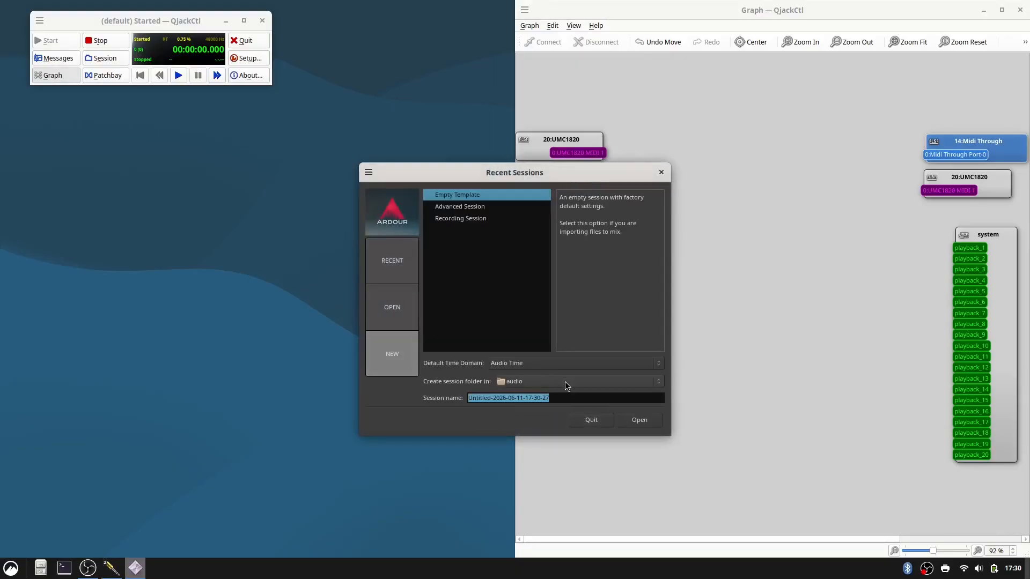
{"action": "type", "text": "2606"}
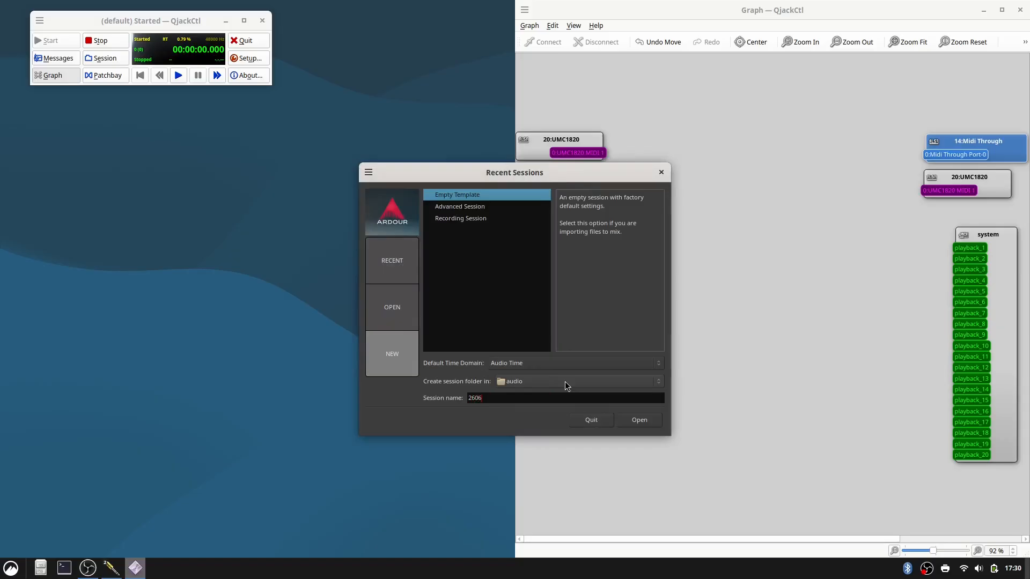
{"action": "type", "text": "11_debian_13_ardour_test"}
{"action": "left_click", "coordinate": [639, 420]}
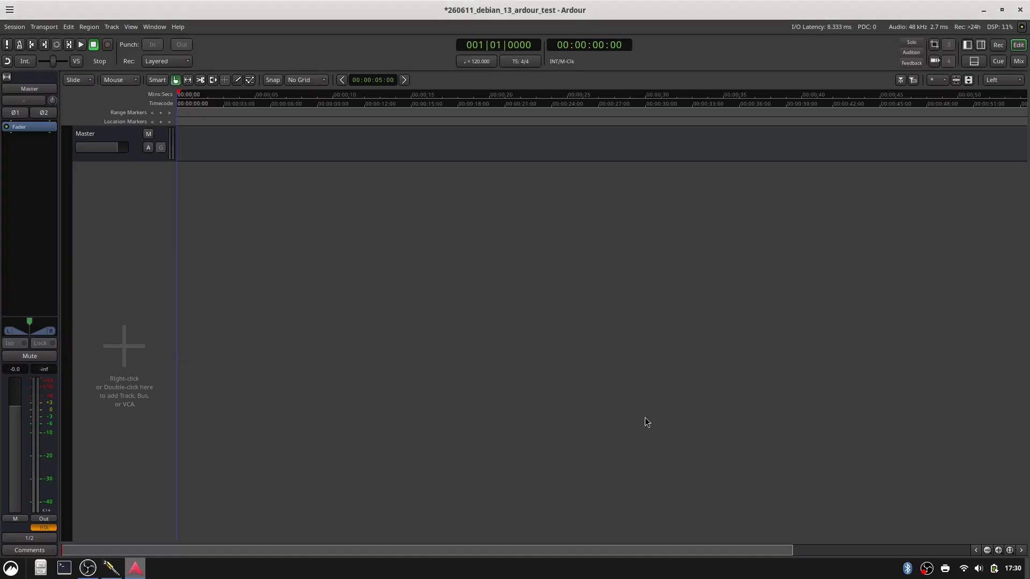
In the Recorder view, create a Strict-I/O track named re50b connected to system:capture_1.
{"action": "key", "text": "alt+r"}
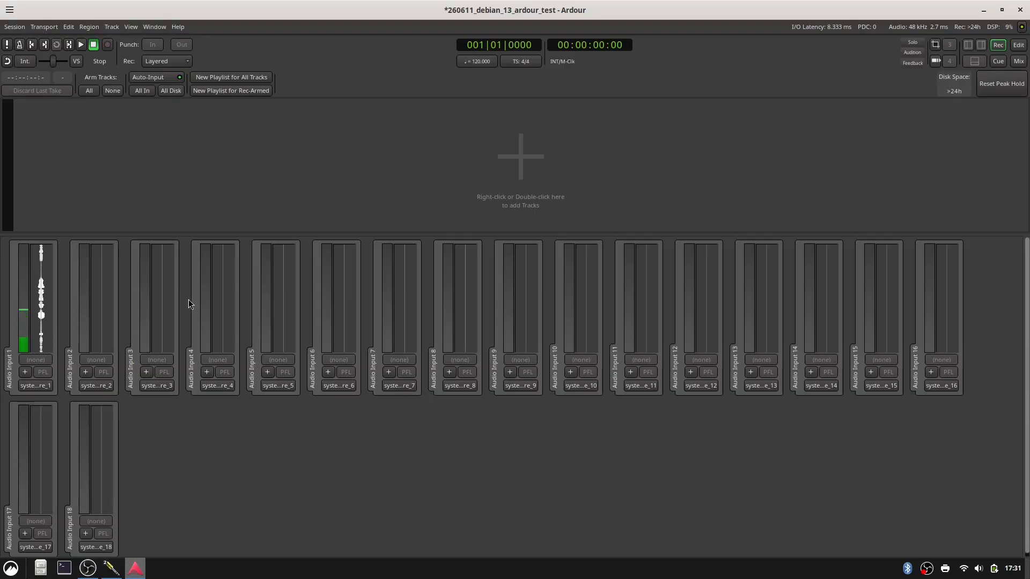
{"action": "left_click", "coordinate": [25, 372]}
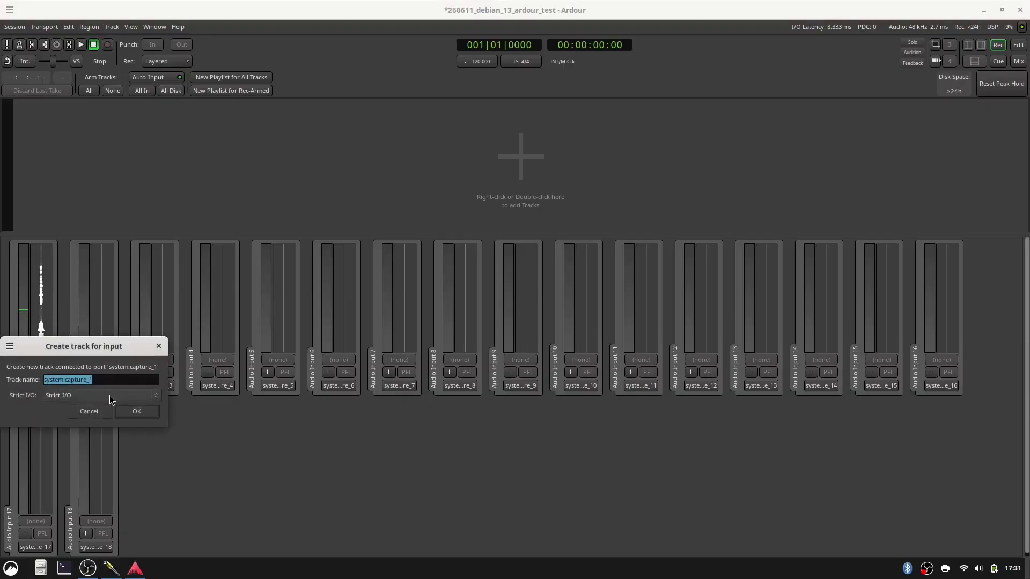
{"action": "type", "text": "re"}
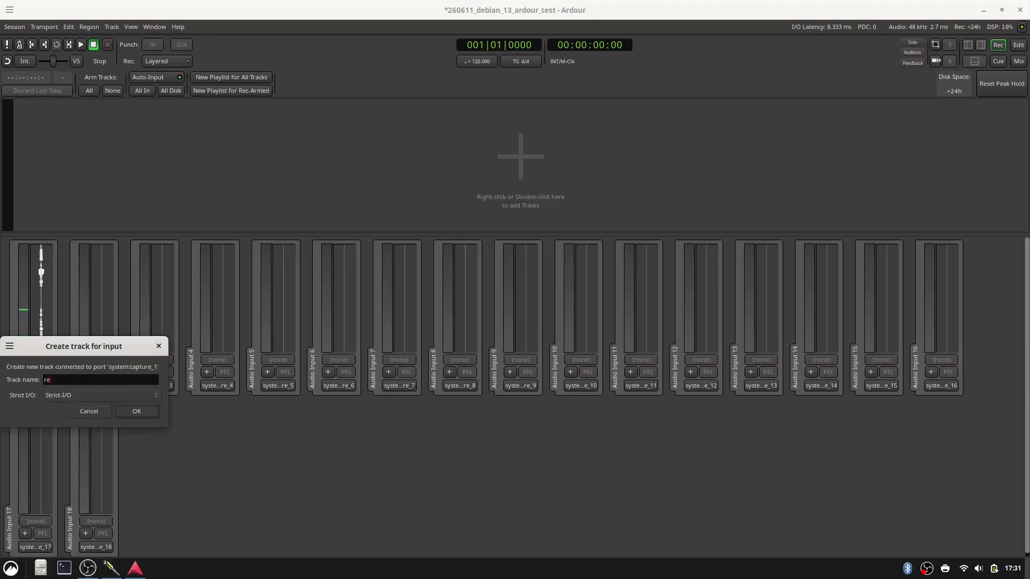
{"action": "type", "text": "50b"}
{"action": "left_click", "coordinate": [138, 413]}
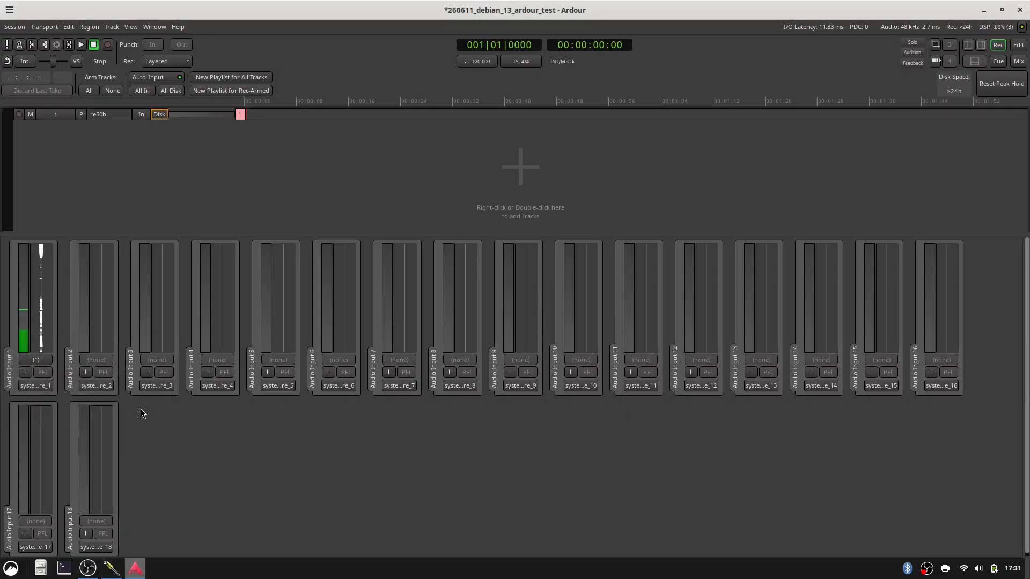
Arm the re50b track and record about 1 minute 9 seconds, checking the waveform in the Editor during the take.
{"action": "left_click", "coordinate": [20, 114]}
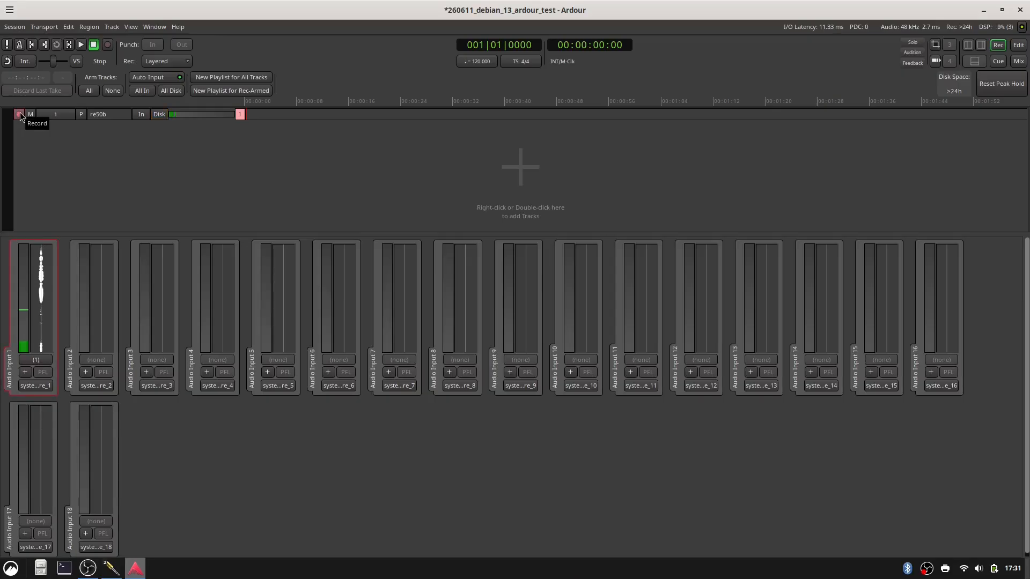
{"action": "key", "text": "shift+space"}
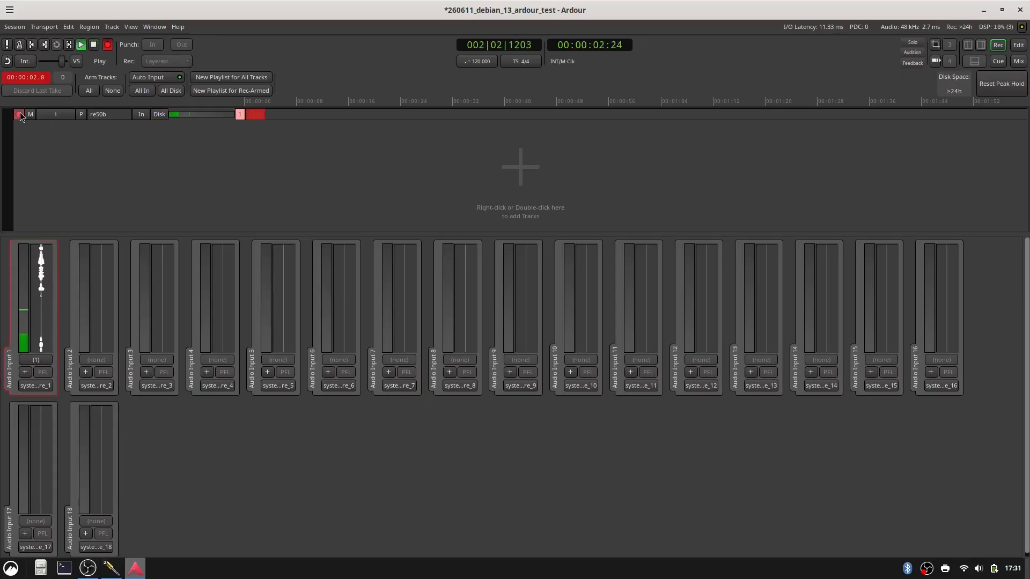
{"action": "key", "text": "alt+e"}
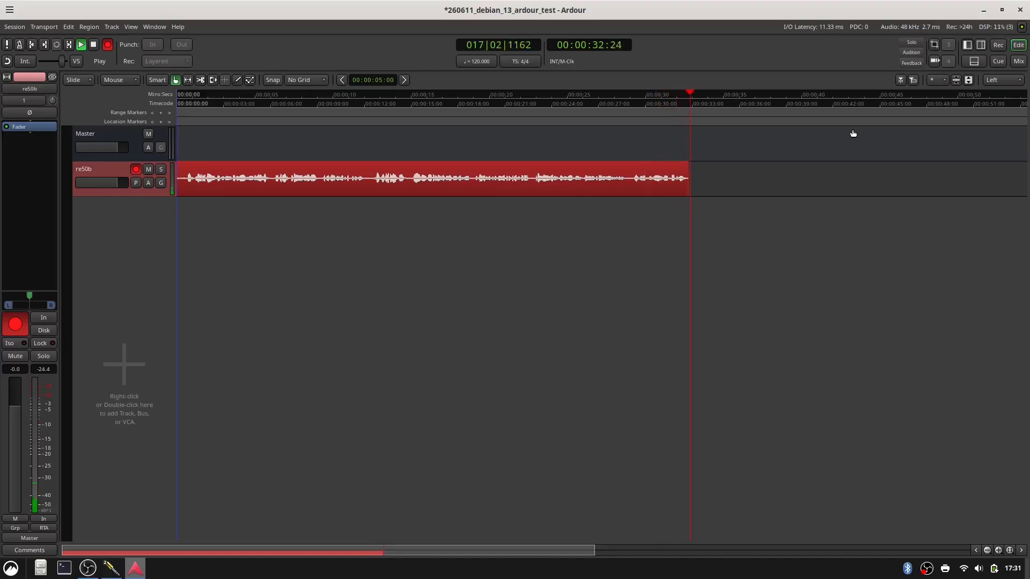
{"action": "key", "text": "alt+r"}
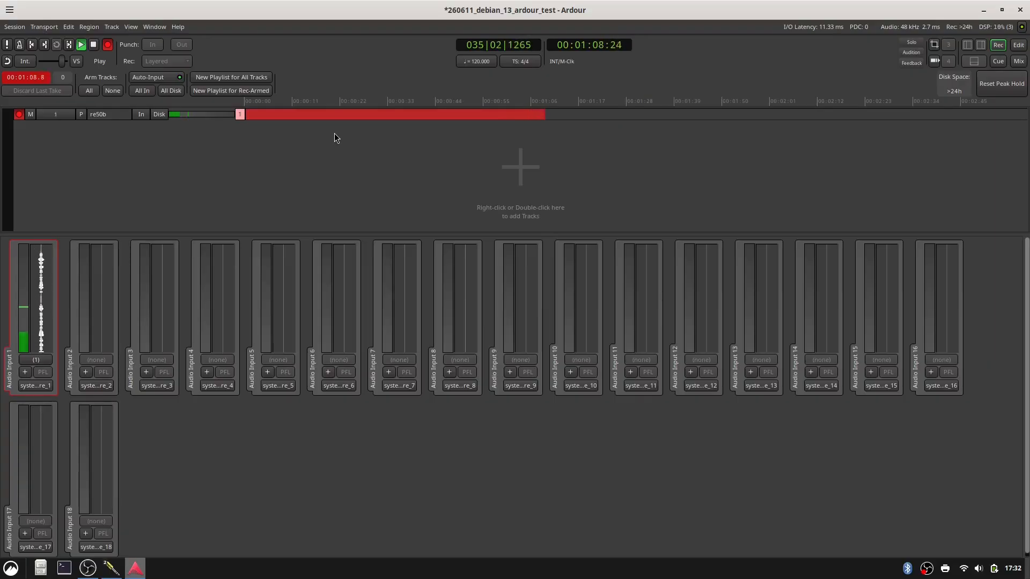
{"action": "key", "text": "space"}
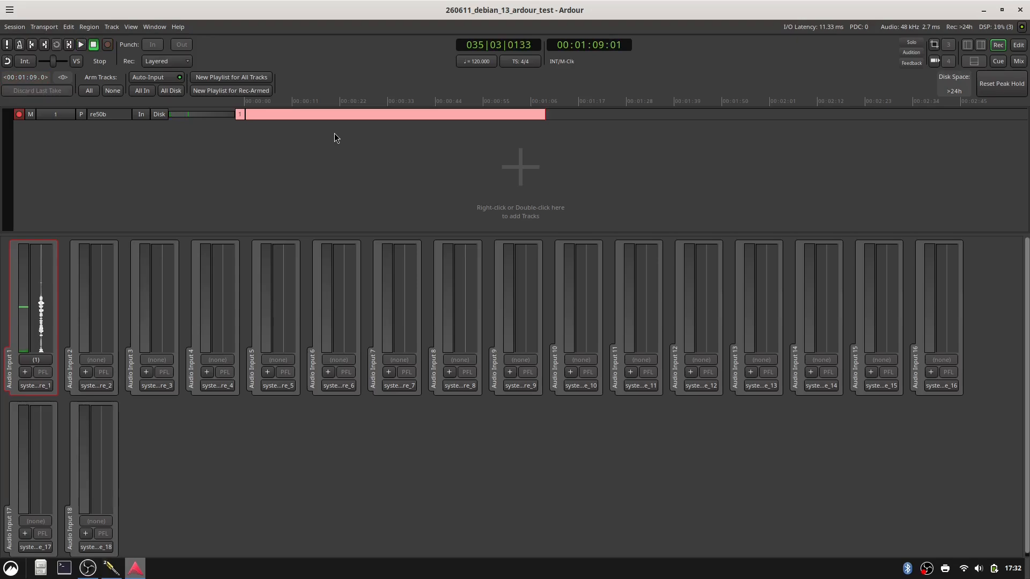
Quit Ardour and set Frames/Period to 4096 in the QjackCtl setup.
{"action": "key", "text": "ctrl+q"}
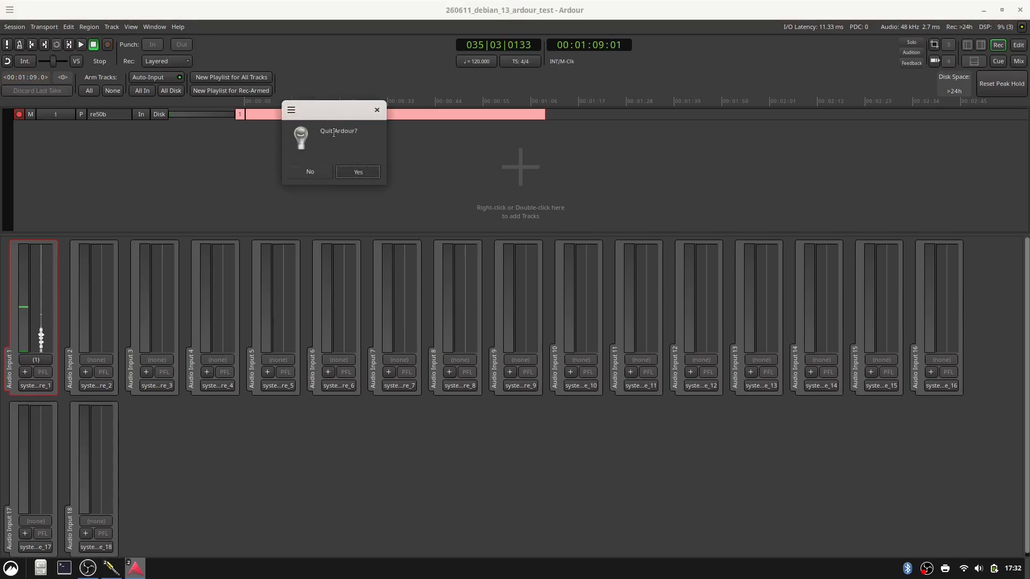
{"action": "key", "text": "Return"}
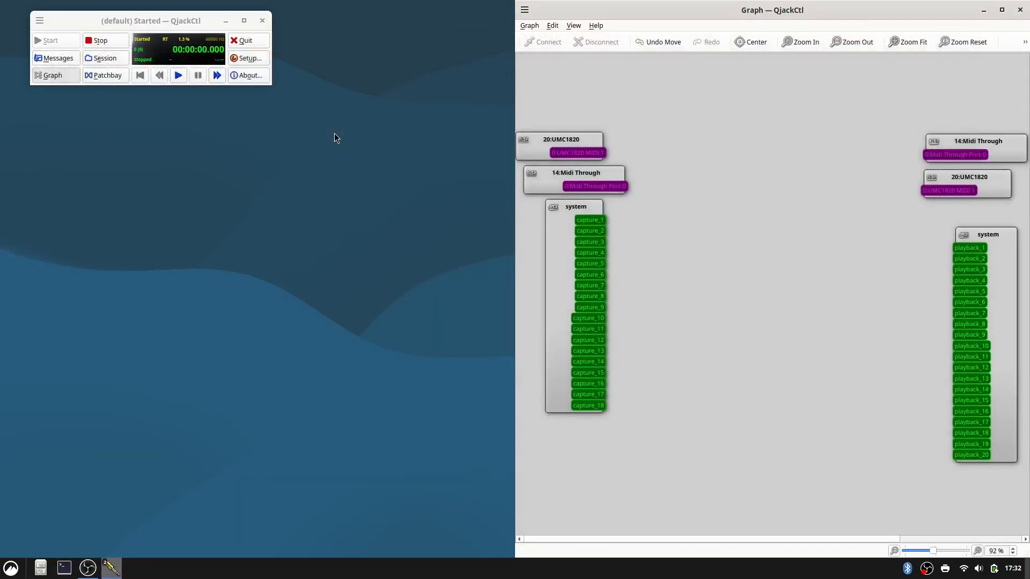
{"action": "left_click", "coordinate": [248, 59]}
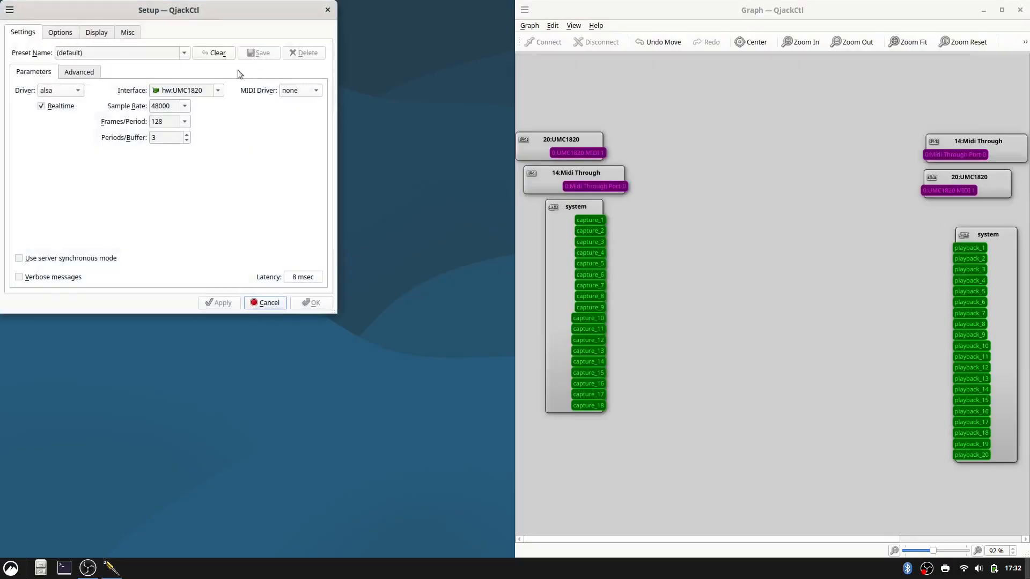
{"action": "left_click", "coordinate": [185, 122]}
{"action": "left_click", "coordinate": [169, 207]}
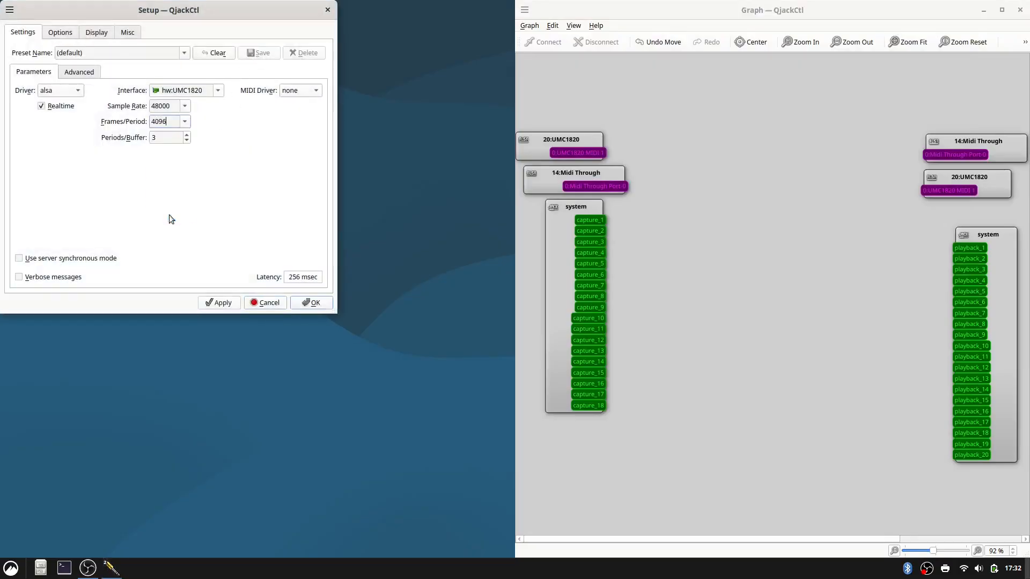
{"action": "left_click", "coordinate": [309, 303]}
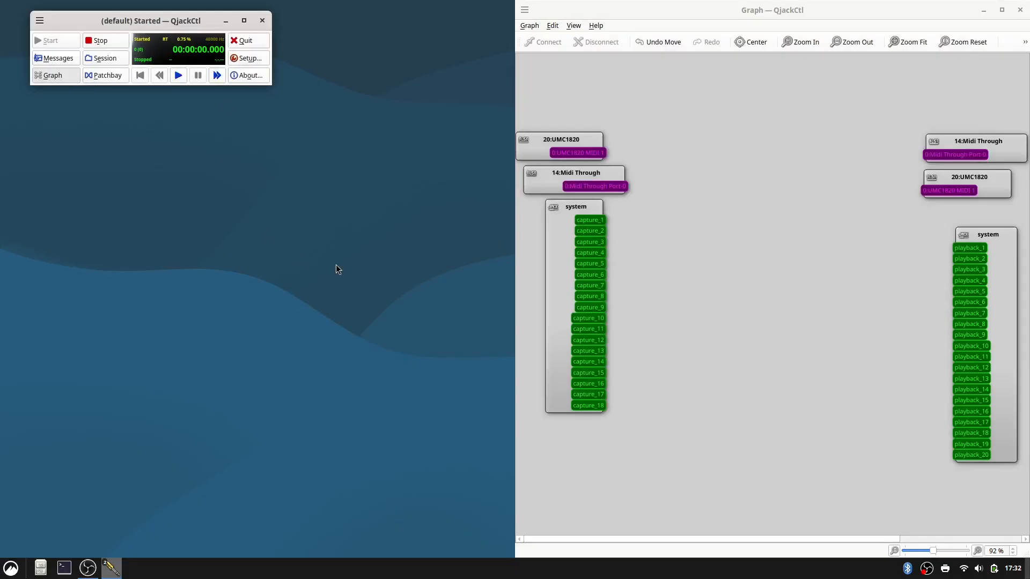
Relaunch Ardour and open the recent session 260611_debian_13_ardour_test.
{"action": "key", "text": "super"}
{"action": "type", "text": "ar"}
{"action": "key", "text": "Return"}
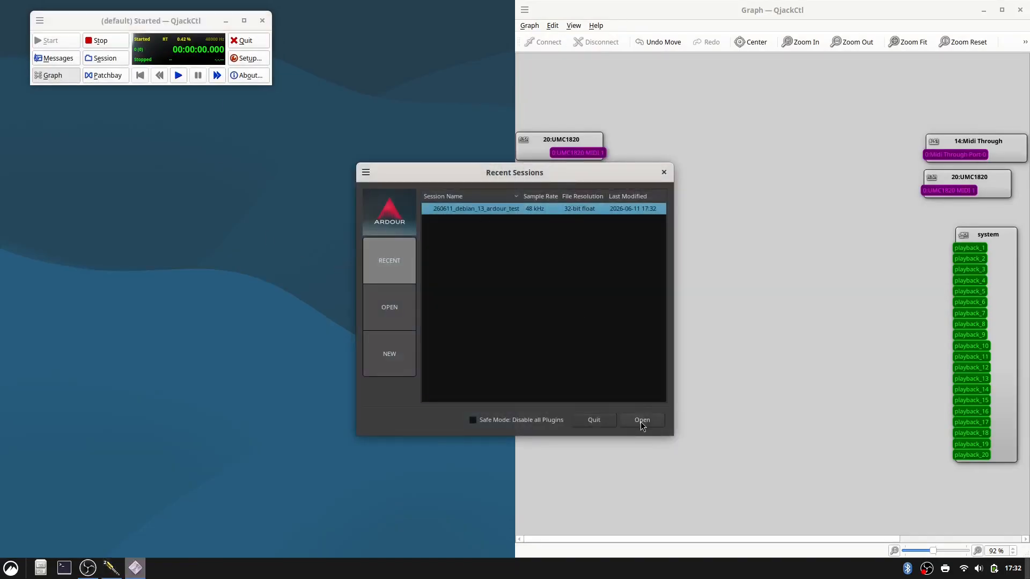
{"action": "left_click", "coordinate": [641, 420]}
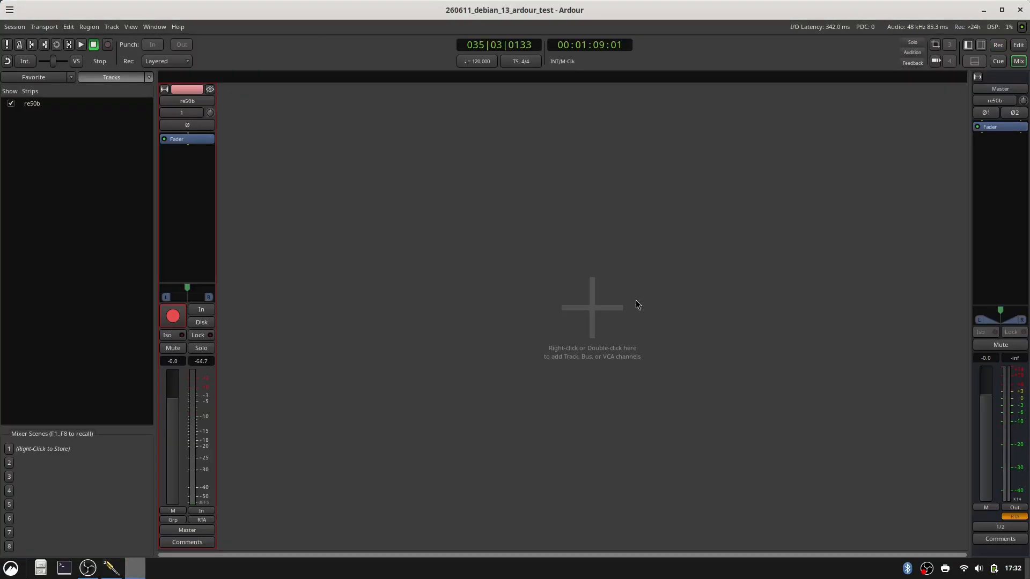
Add 15 mono audio tracks named Audio to the session and arm all 16 tracks for recording.
{"action": "double_click", "coordinate": [591, 307]}
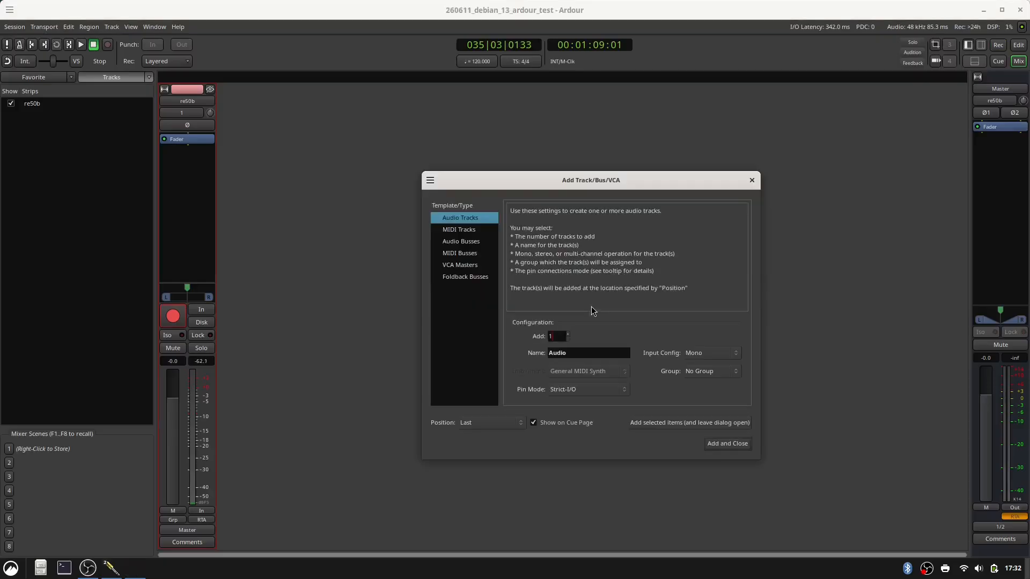
{"action": "left_click", "coordinate": [723, 444]}
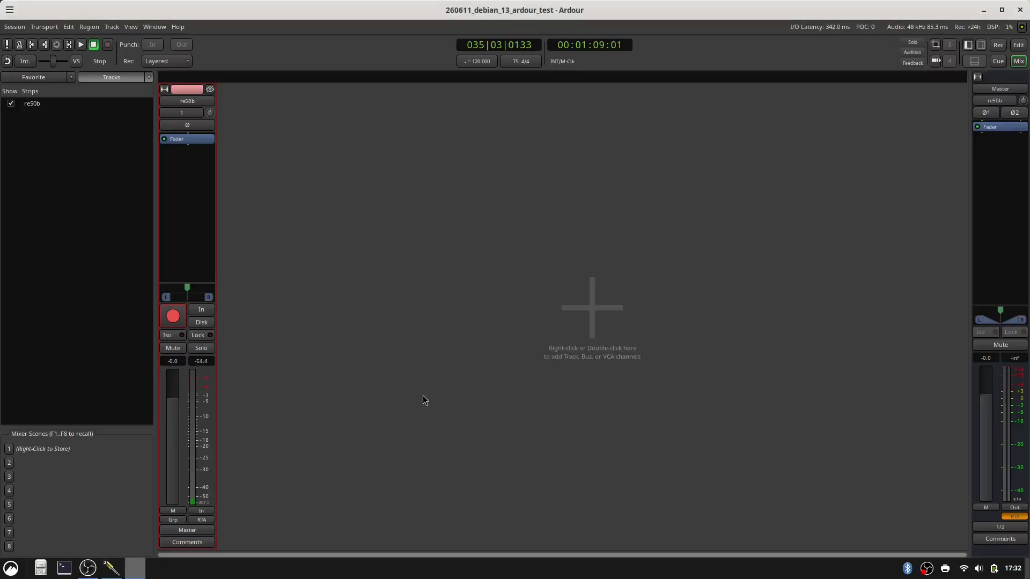
{"action": "left_click", "coordinate": [180, 322]}
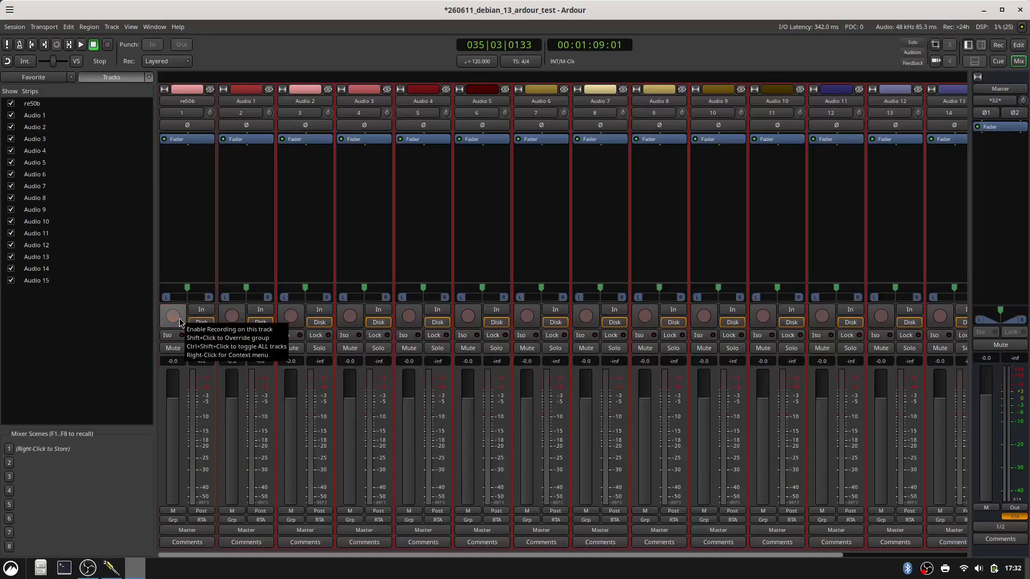
{"action": "left_click", "coordinate": [180, 321], "text": "ctrl+shift"}
Start recording all armed tracks from the session's end marker in the Editor and switch to the Recorder view.
{"action": "key", "text": "alt+m"}
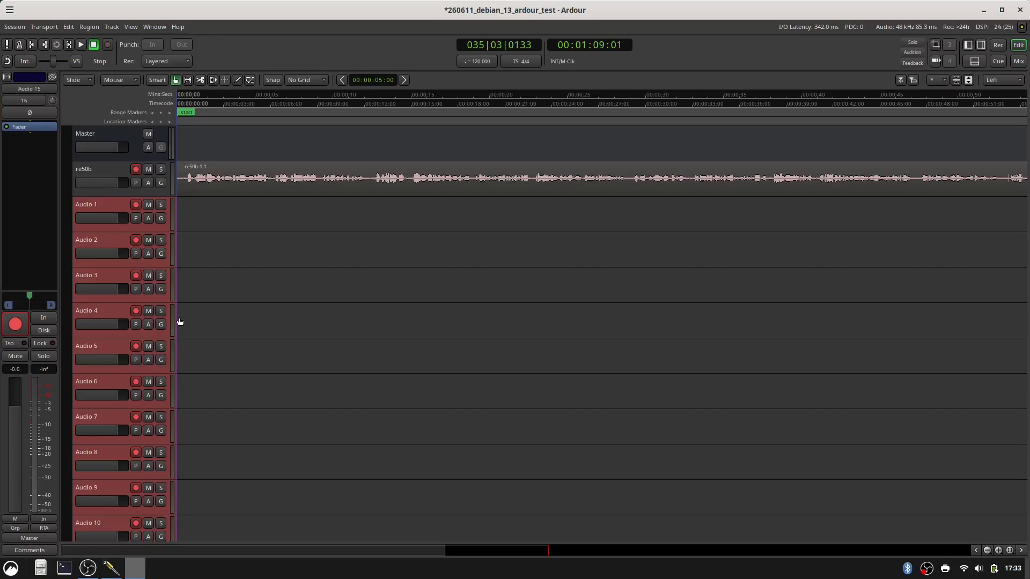
{"action": "key", "text": "End"}
{"action": "key", "text": "shift+r"}
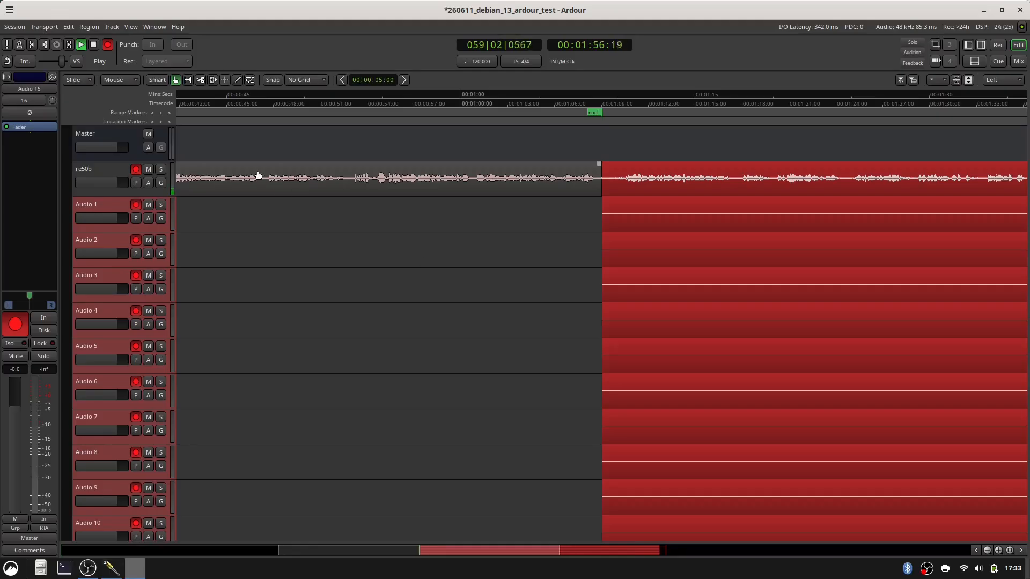
{"action": "key", "text": "alt+r"}
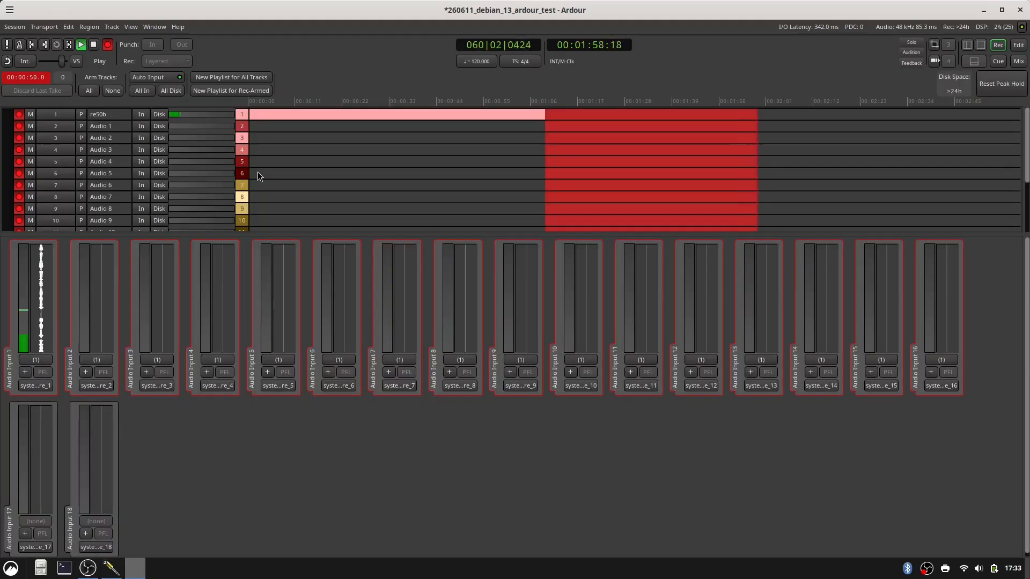